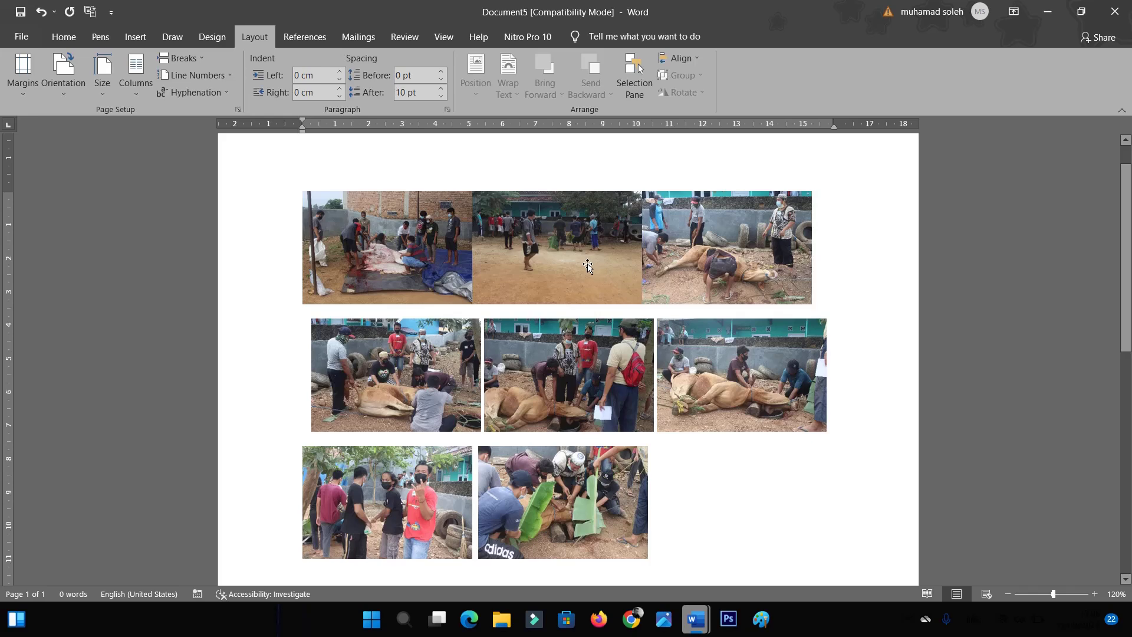
- Check the Qurban 2021 photo folder, then return to the Document5 photo-grid document
scroll(780, 414, down, 1)
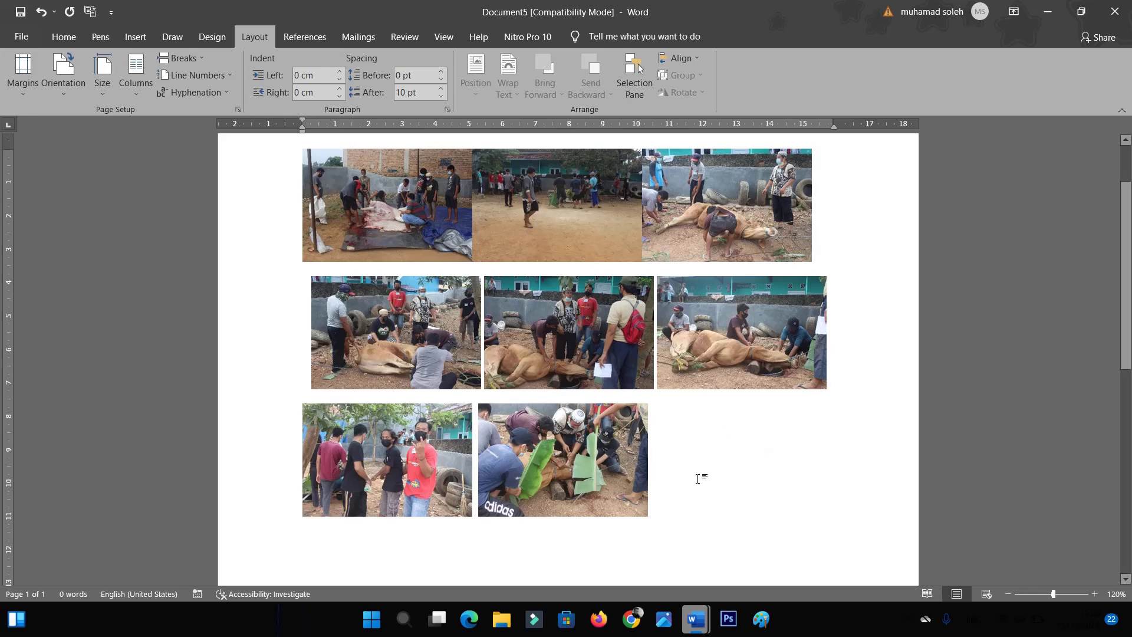
click(501, 619)
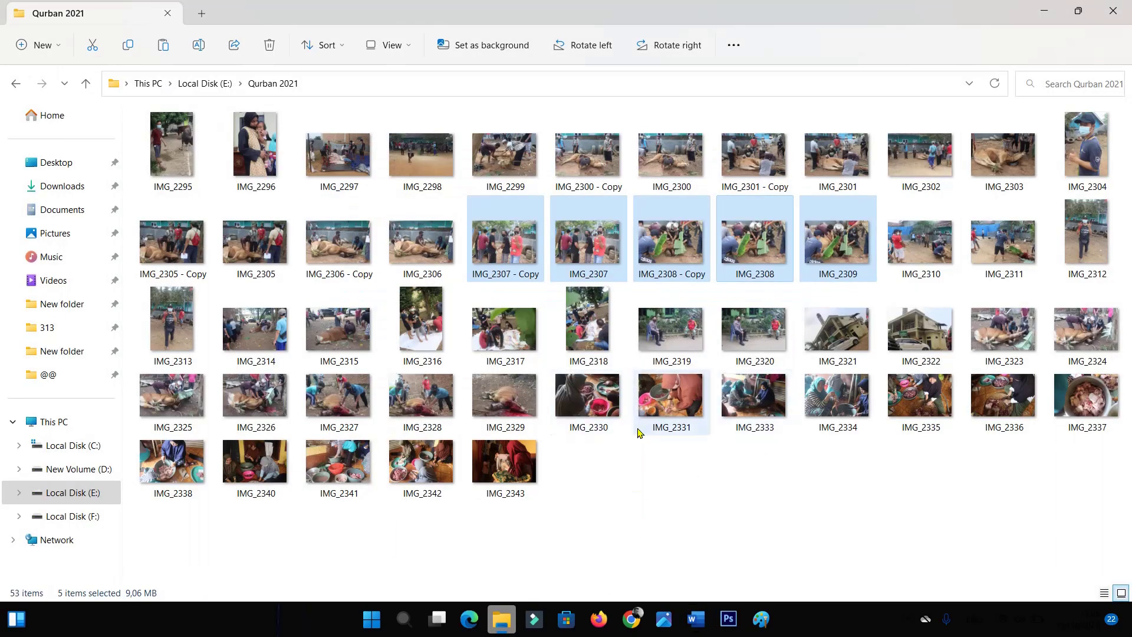
mouse_move(695, 620)
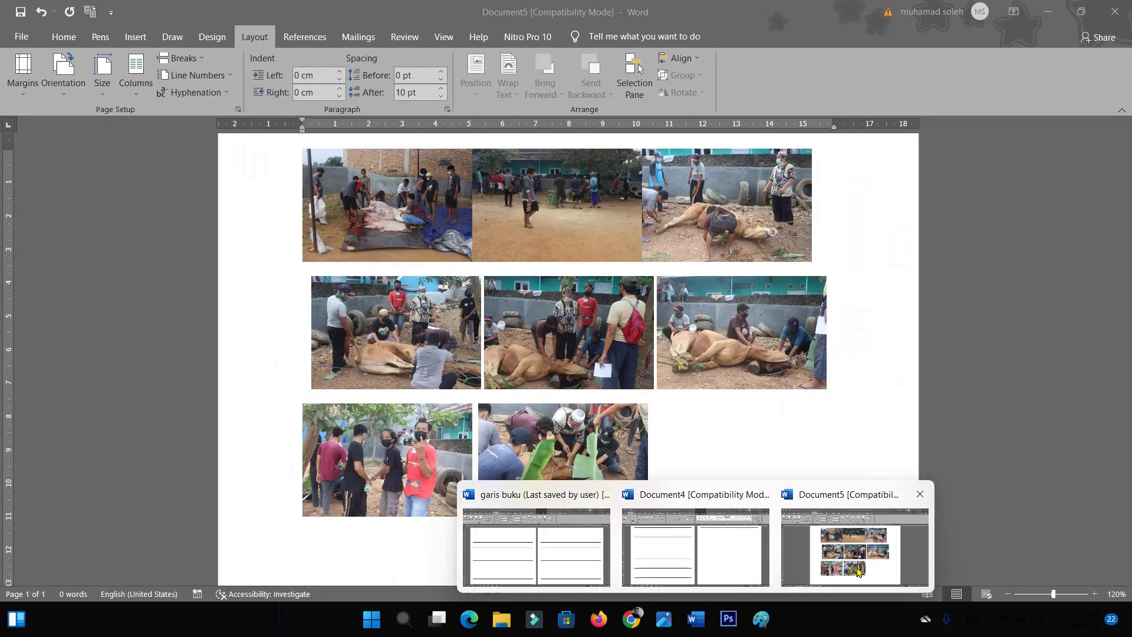
click(858, 571)
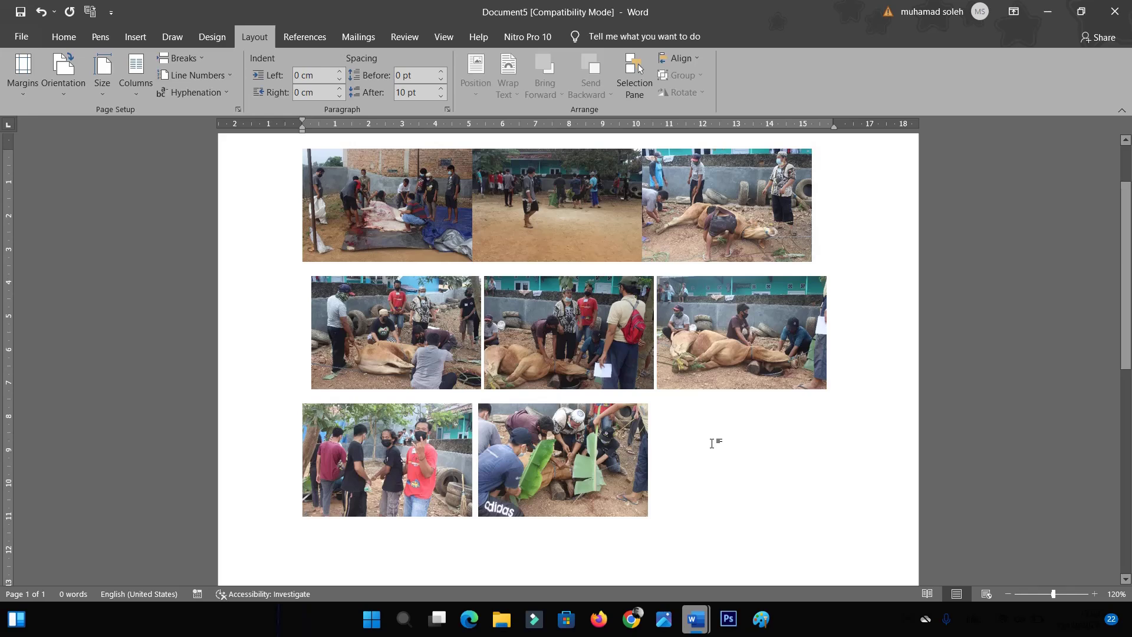
scroll(752, 430, up, 3)
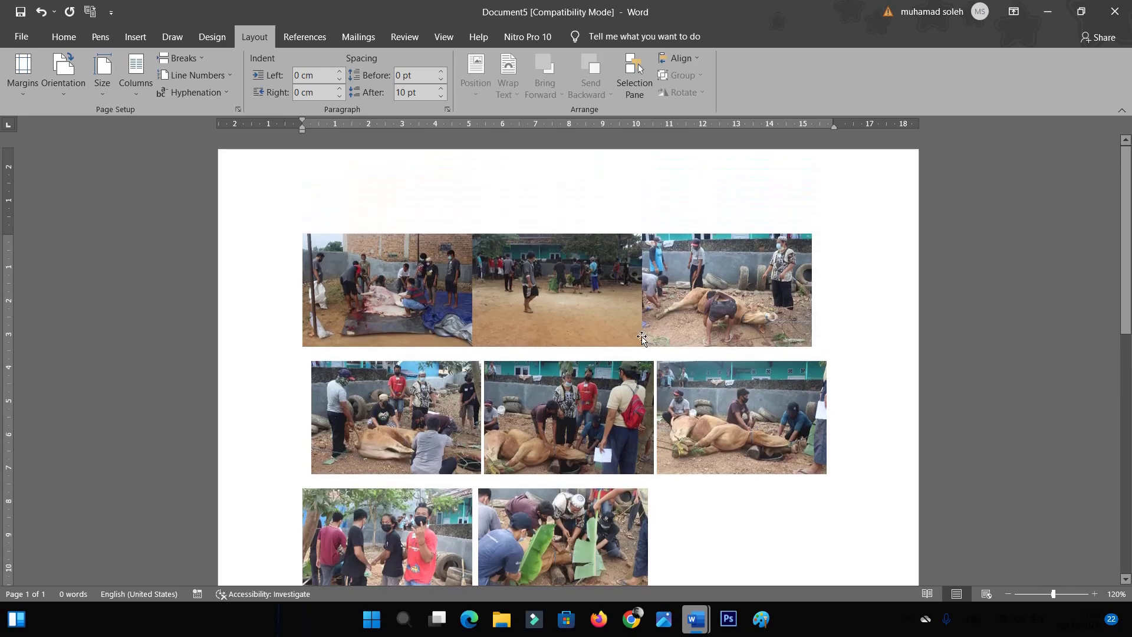
scroll(638, 330, down, 3)
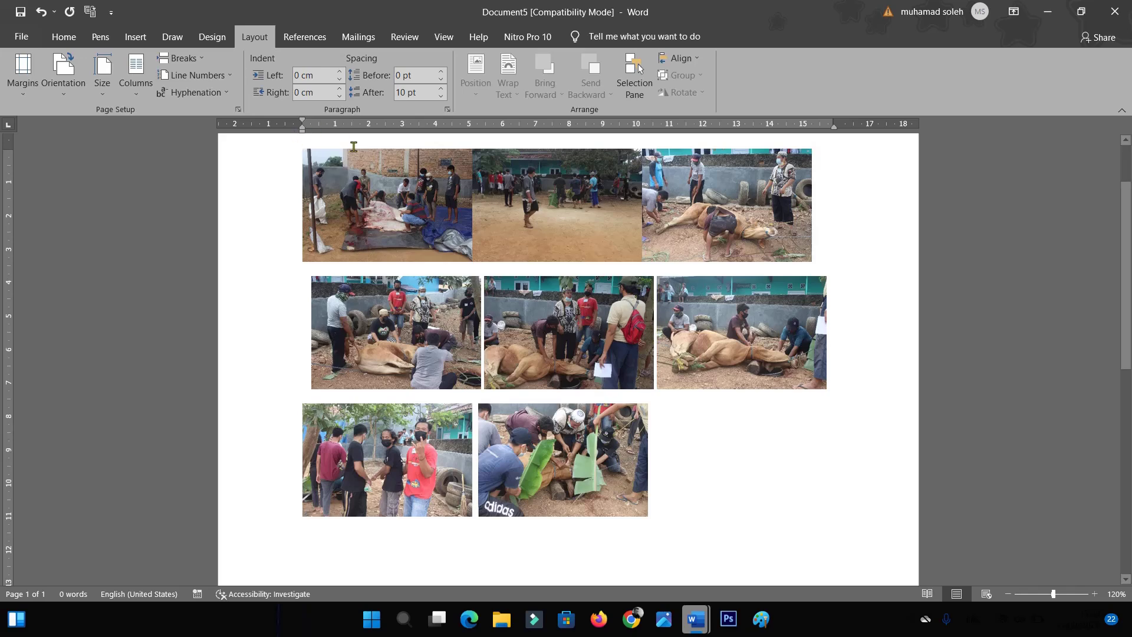
- Create a new blank document and set its paper size to 4"x6" (10x15 cm)
click(23, 37)
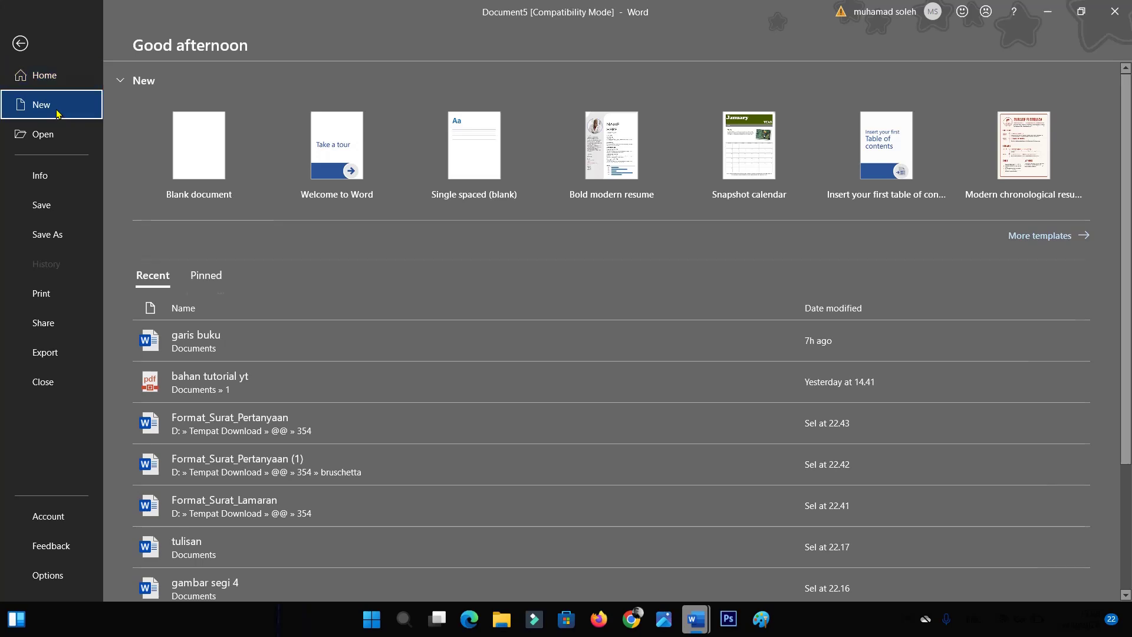
click(57, 113)
click(225, 159)
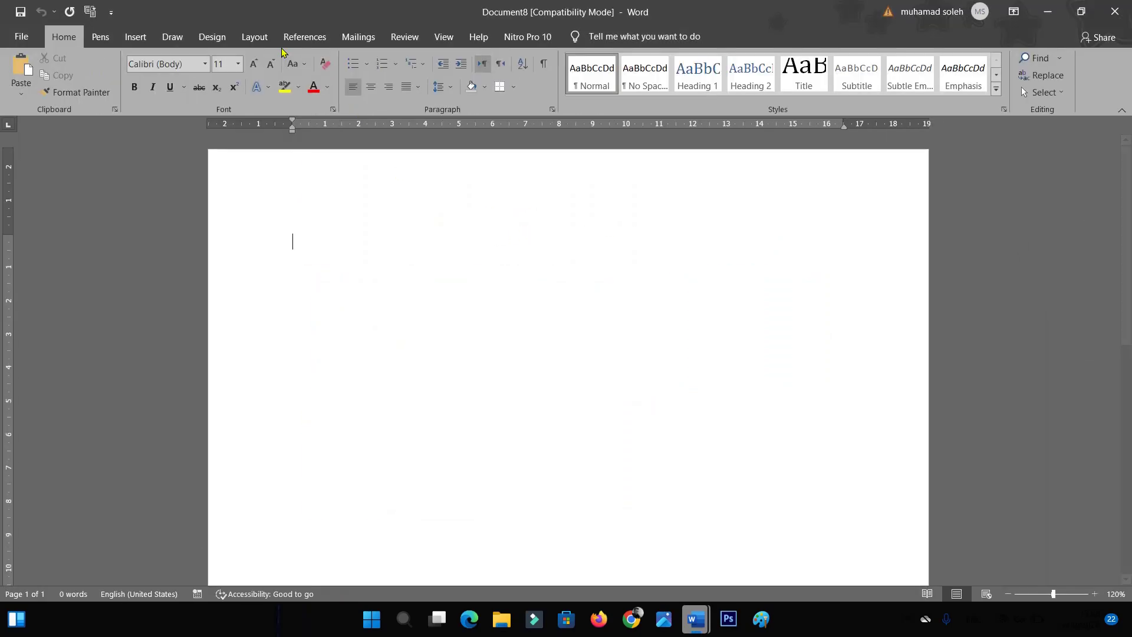
click(260, 38)
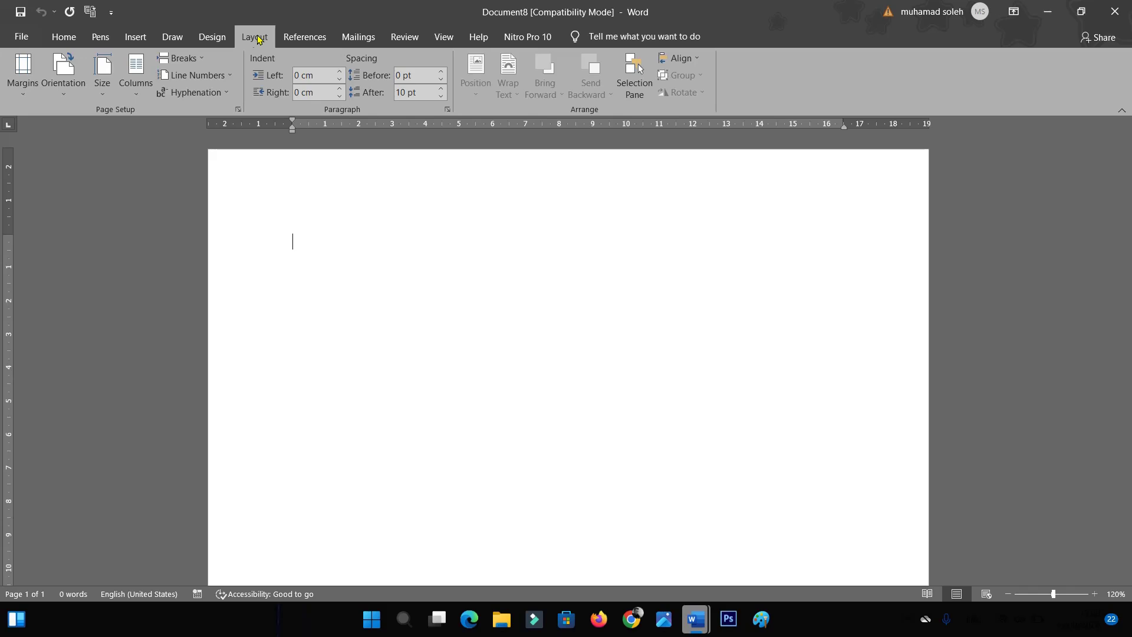
click(102, 73)
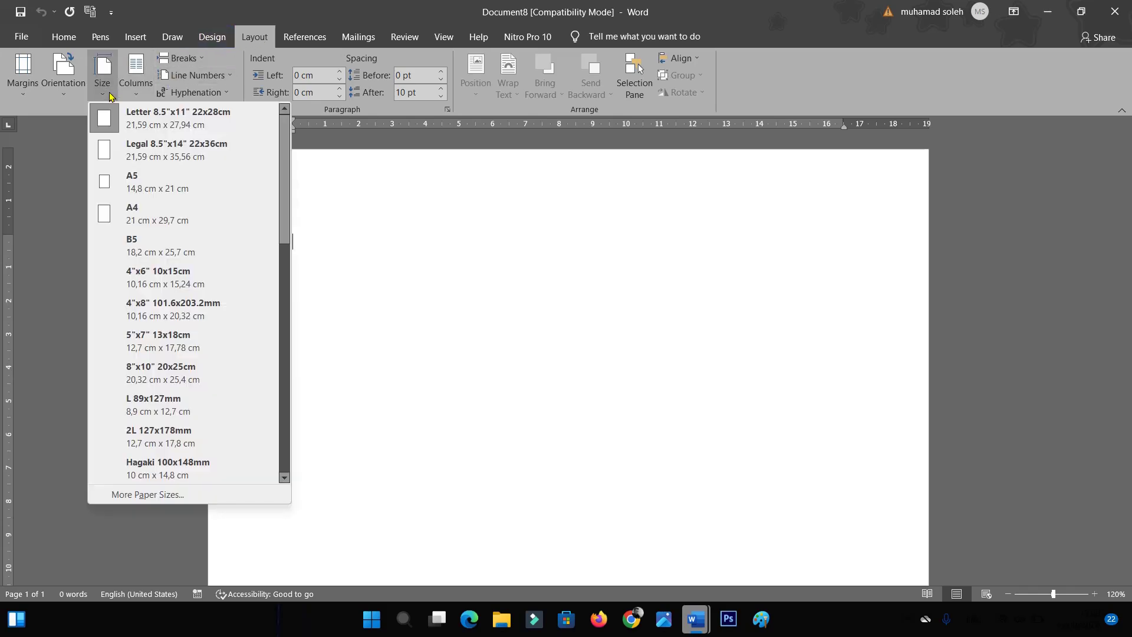
click(153, 279)
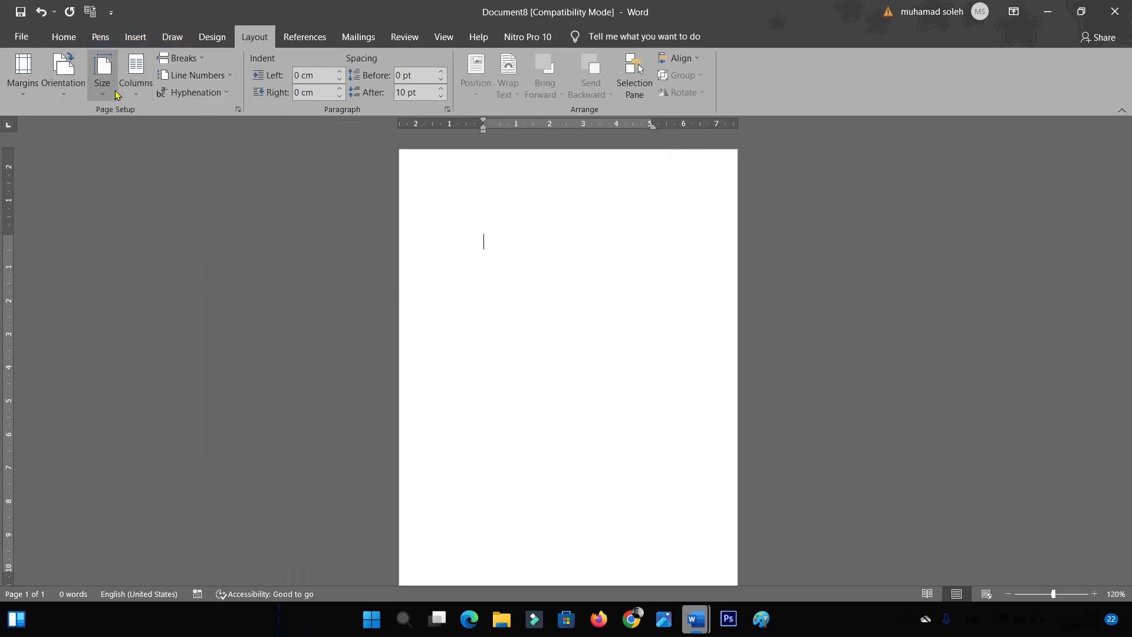
click(102, 74)
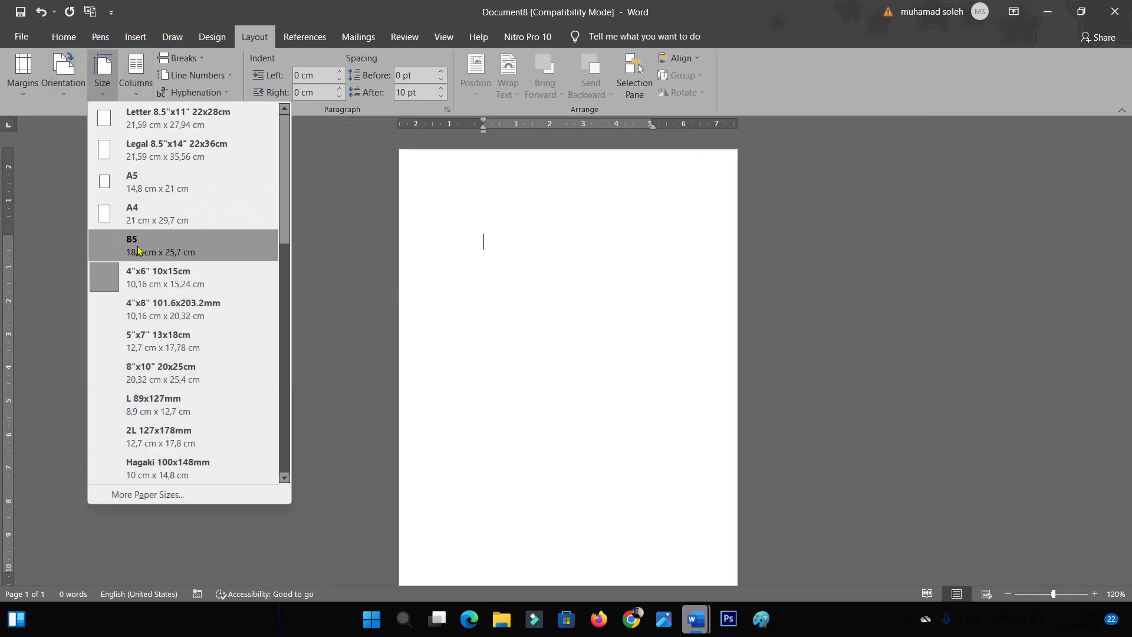
click(541, 257)
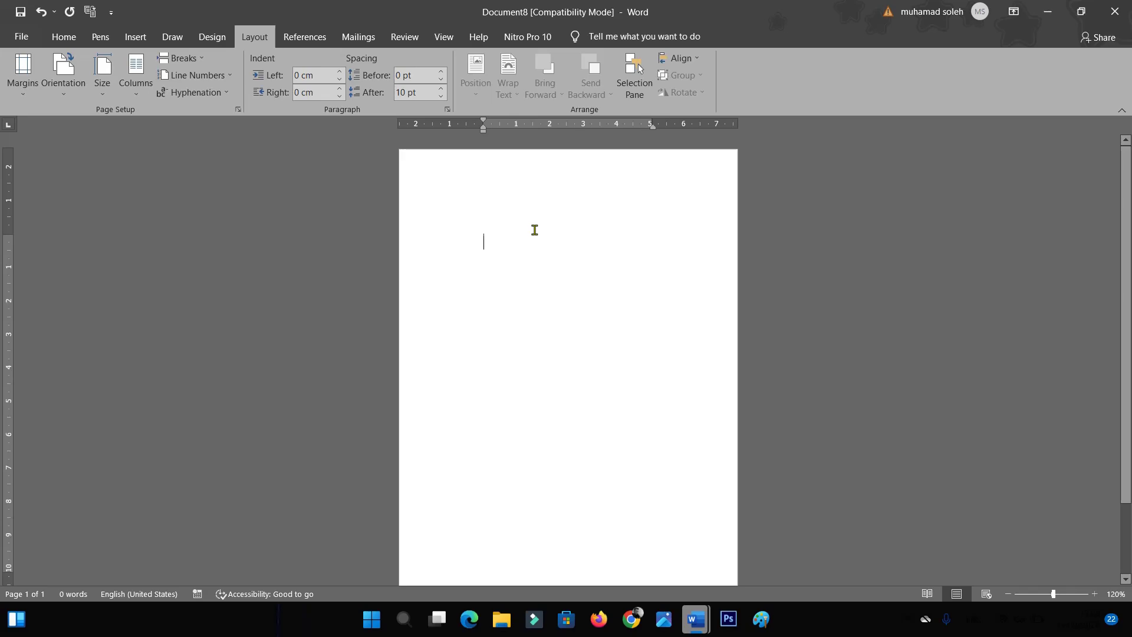
click(135, 37)
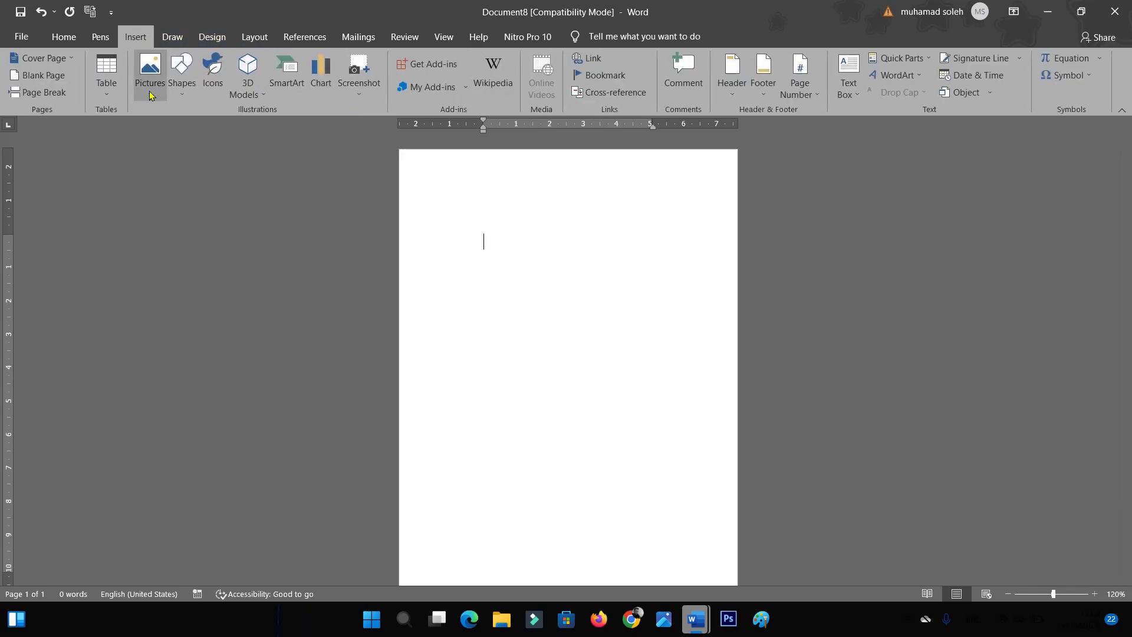
- Insert pictures from this device, starting the selection with IMG_2306 and IMG_2306 - Copy
click(149, 88)
click(165, 131)
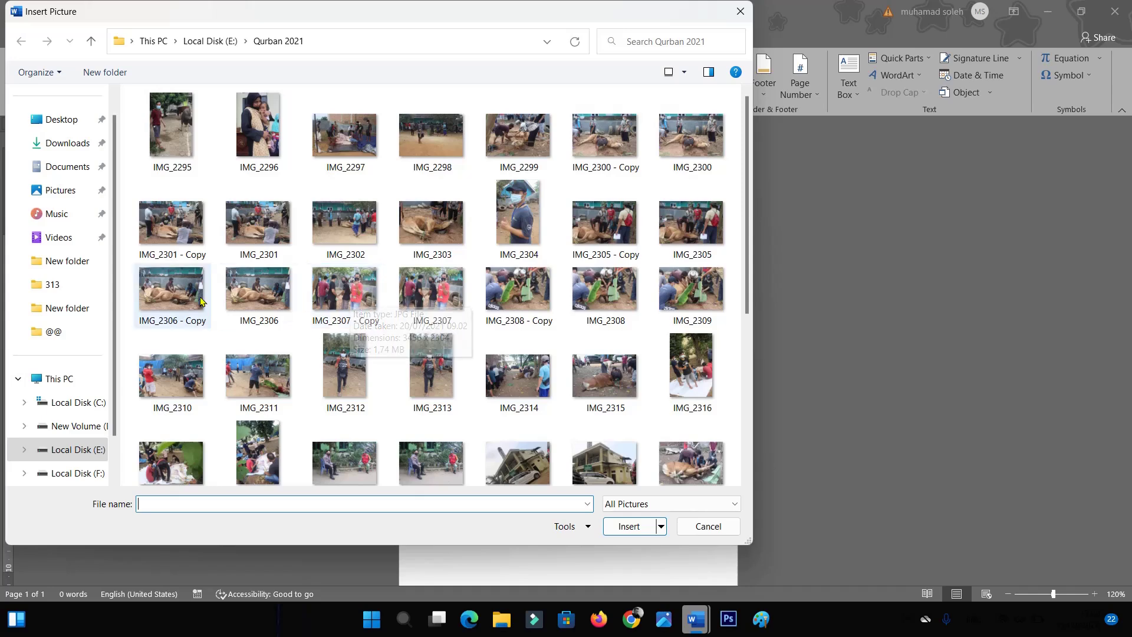
click(178, 298)
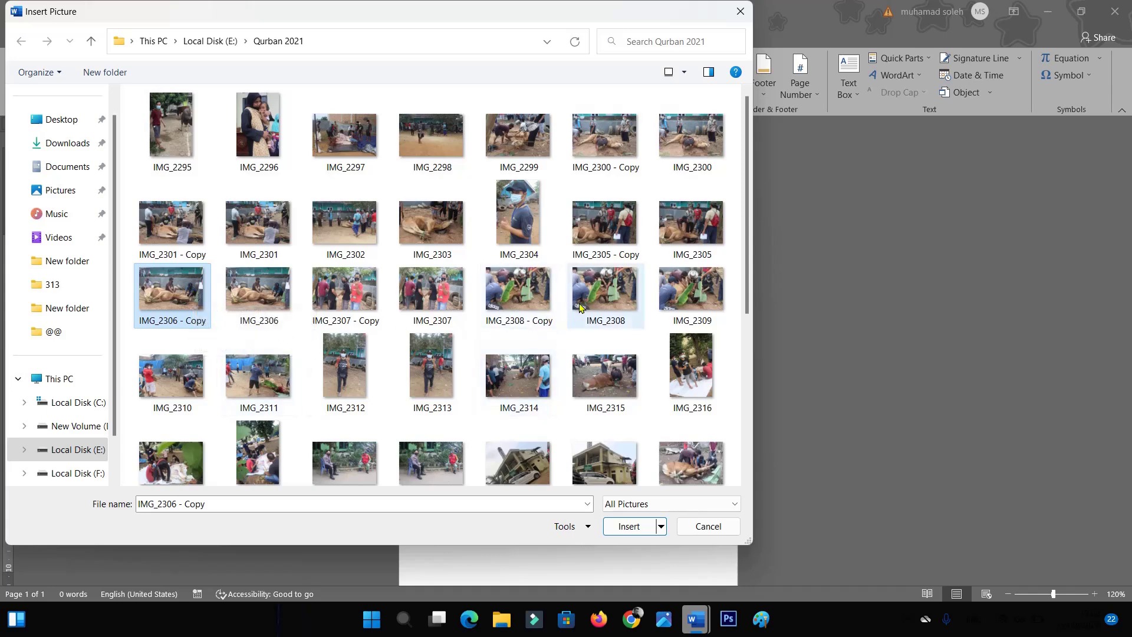
shift+click(608, 298)
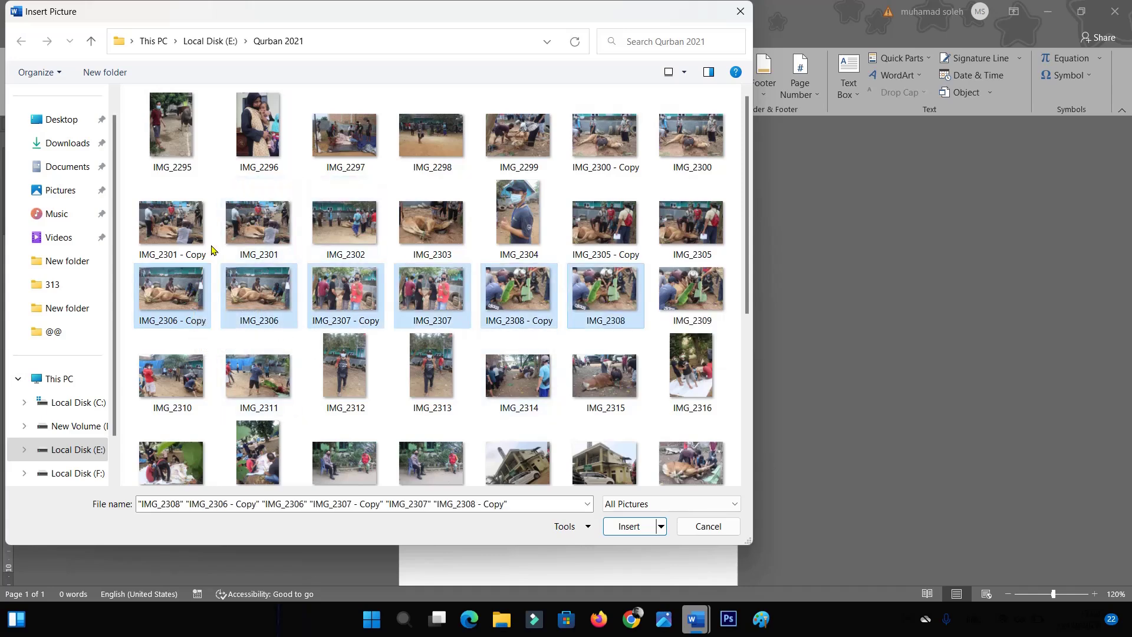
click(257, 293)
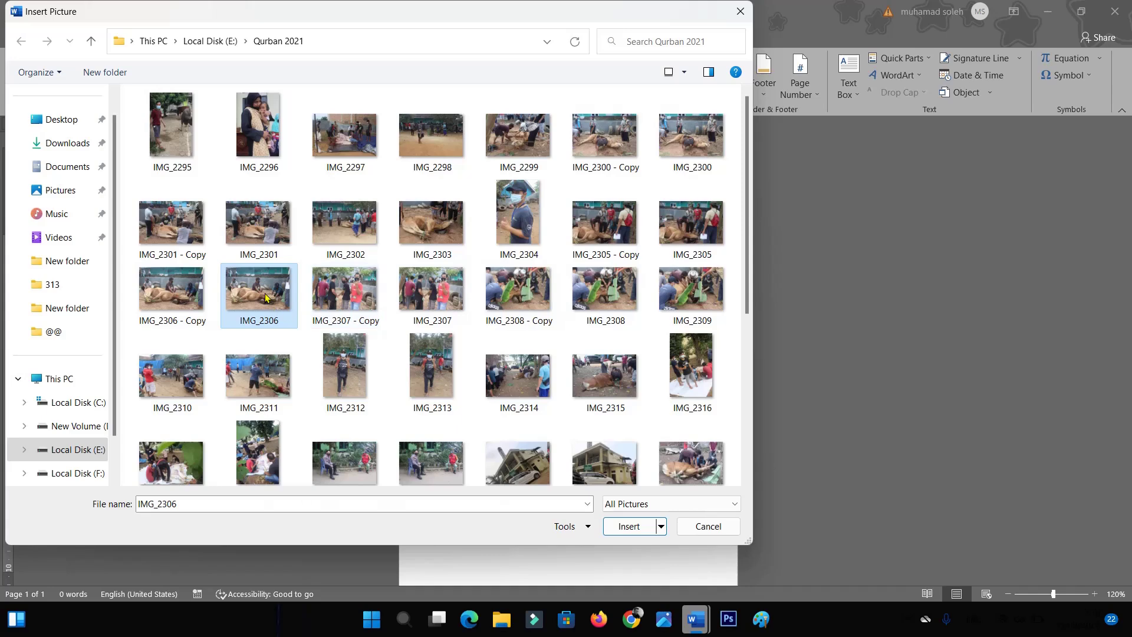
mouse_move(258, 296)
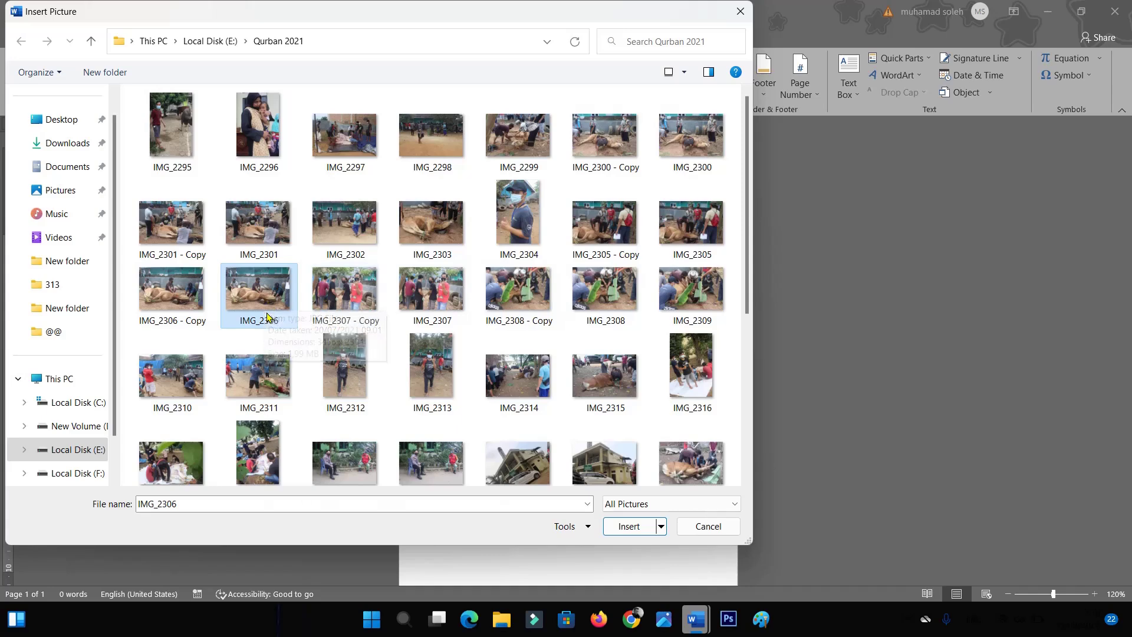
ctrl+click(189, 284)
- Add IMG_2301, its copy, IMG_2314, IMG_2315, IMG_2308 and IMG_2305 - Copy, then insert all eight
ctrl+click(195, 219)
ctrl+click(227, 222)
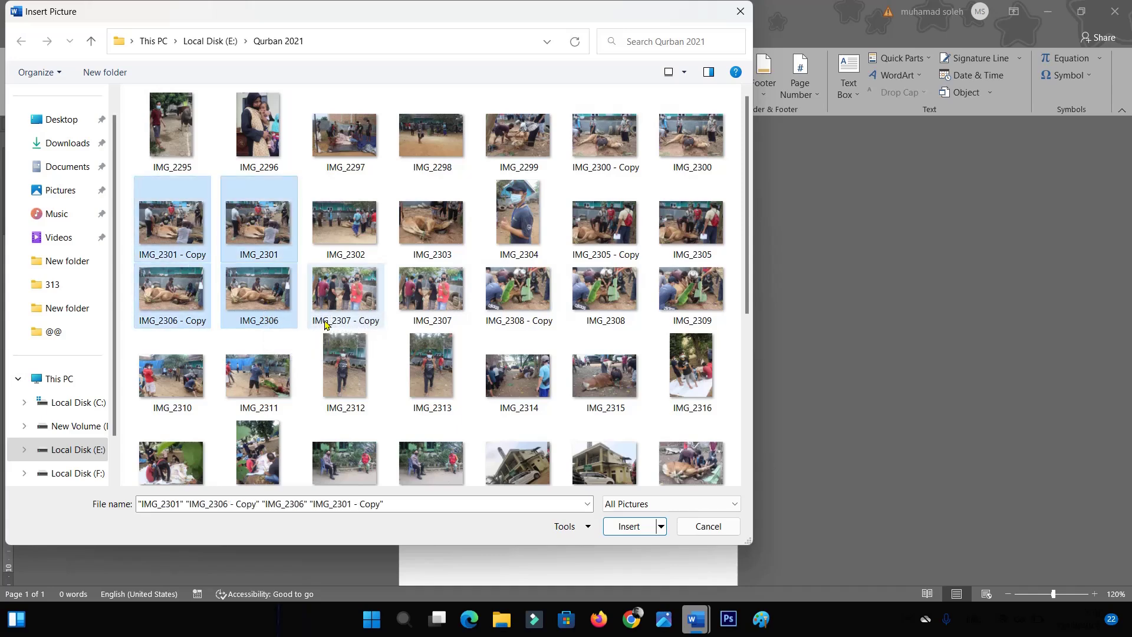
ctrl+click(531, 373)
ctrl+click(586, 372)
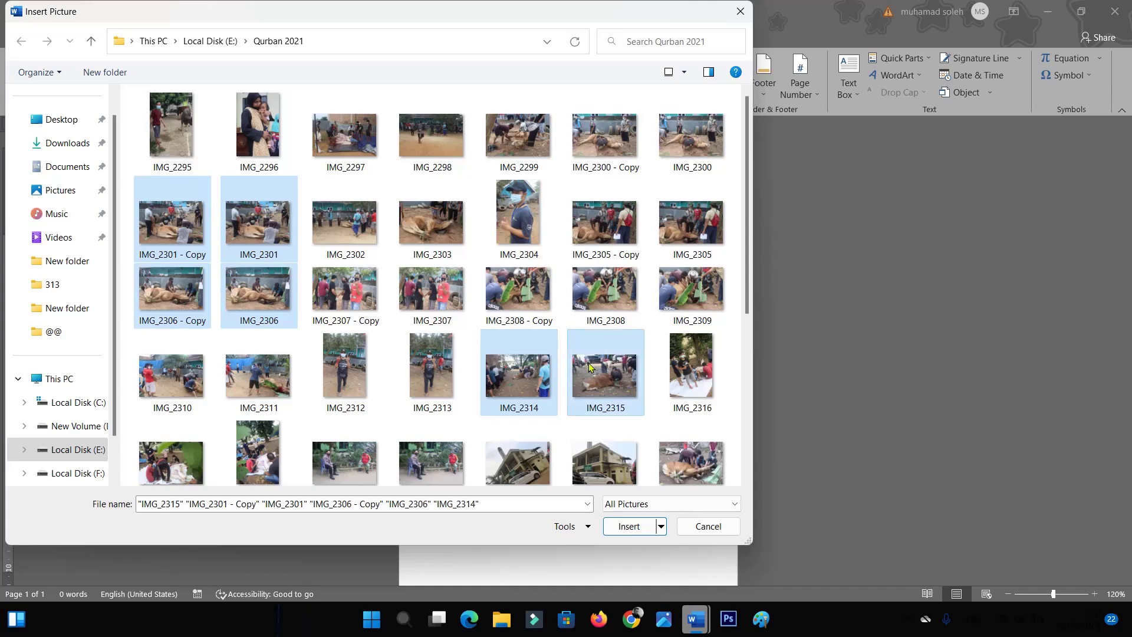
ctrl+click(587, 294)
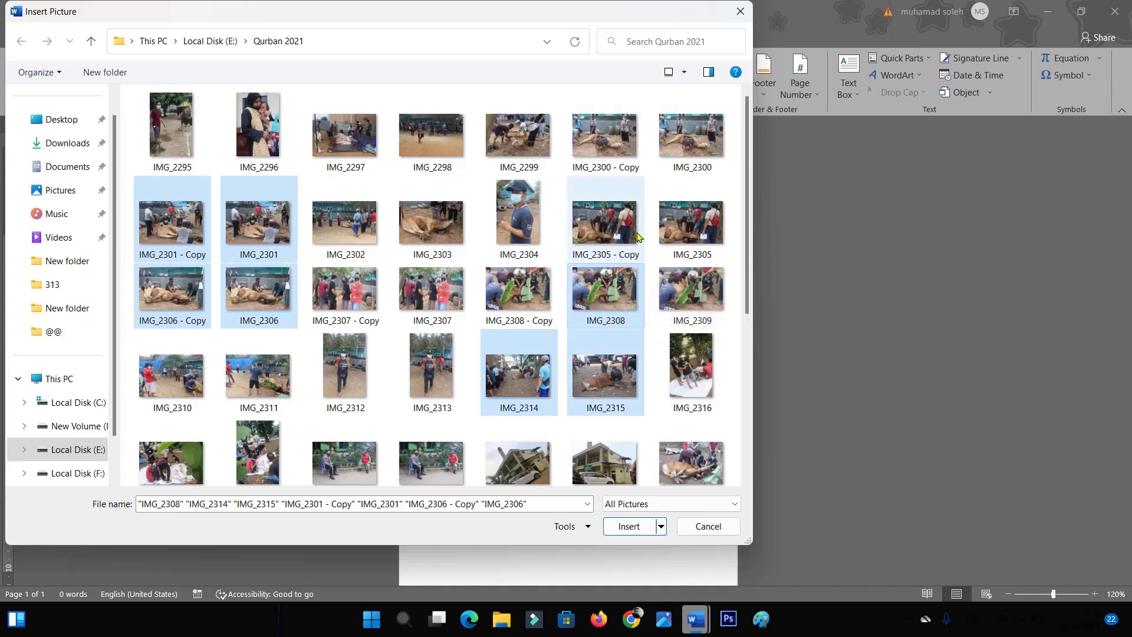
ctrl+click(638, 236)
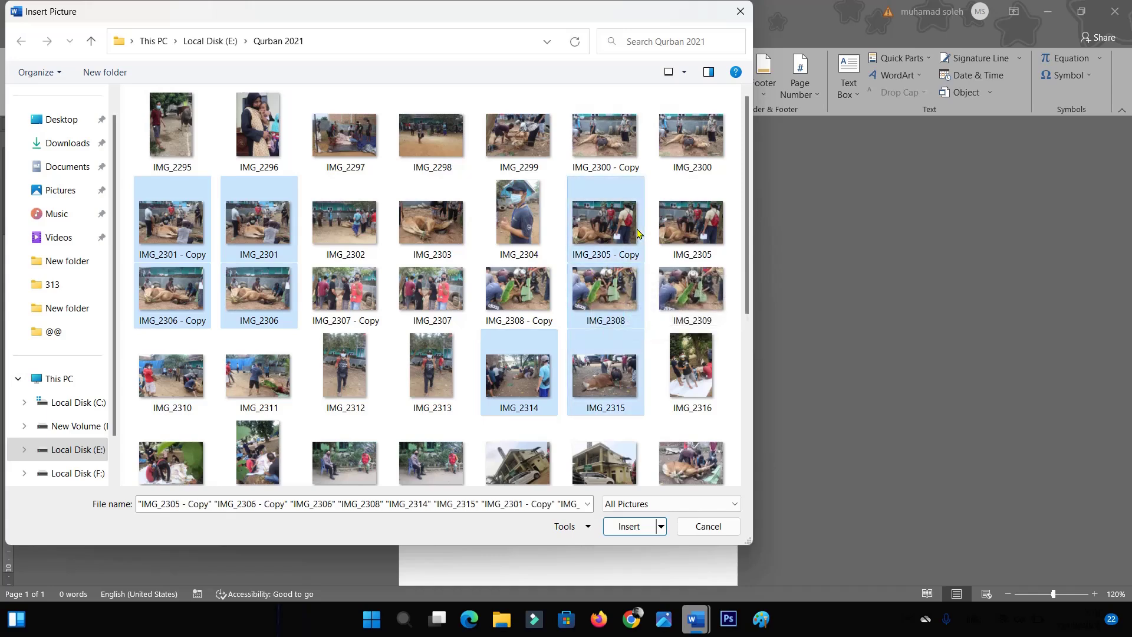
click(629, 527)
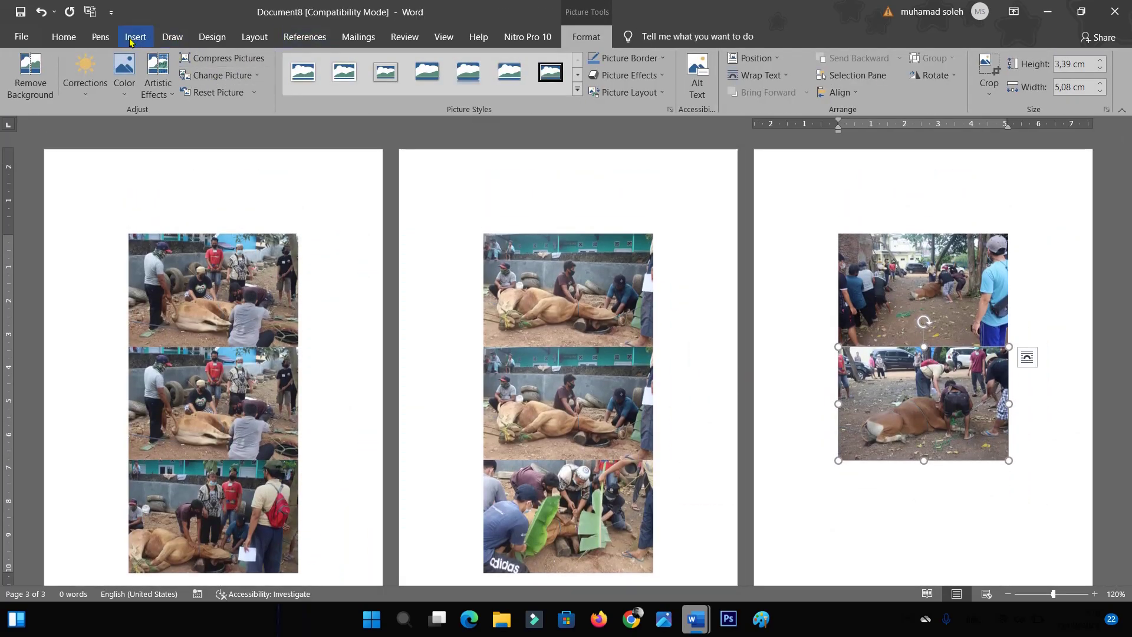
- Bring up the Layout paper size list to choose a larger page
click(254, 38)
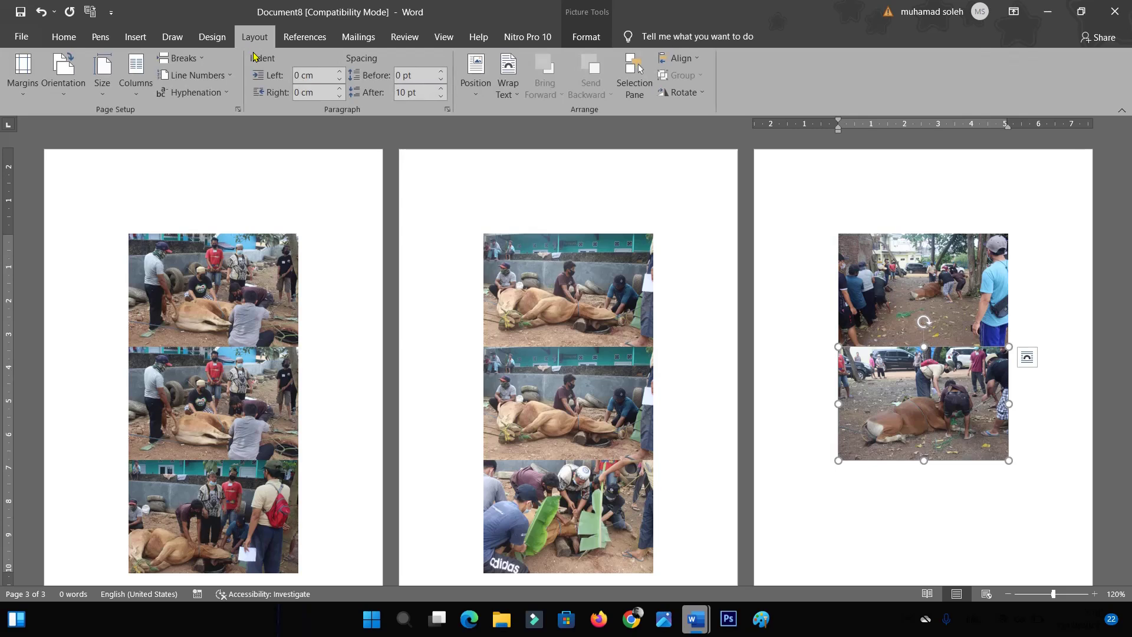
click(102, 75)
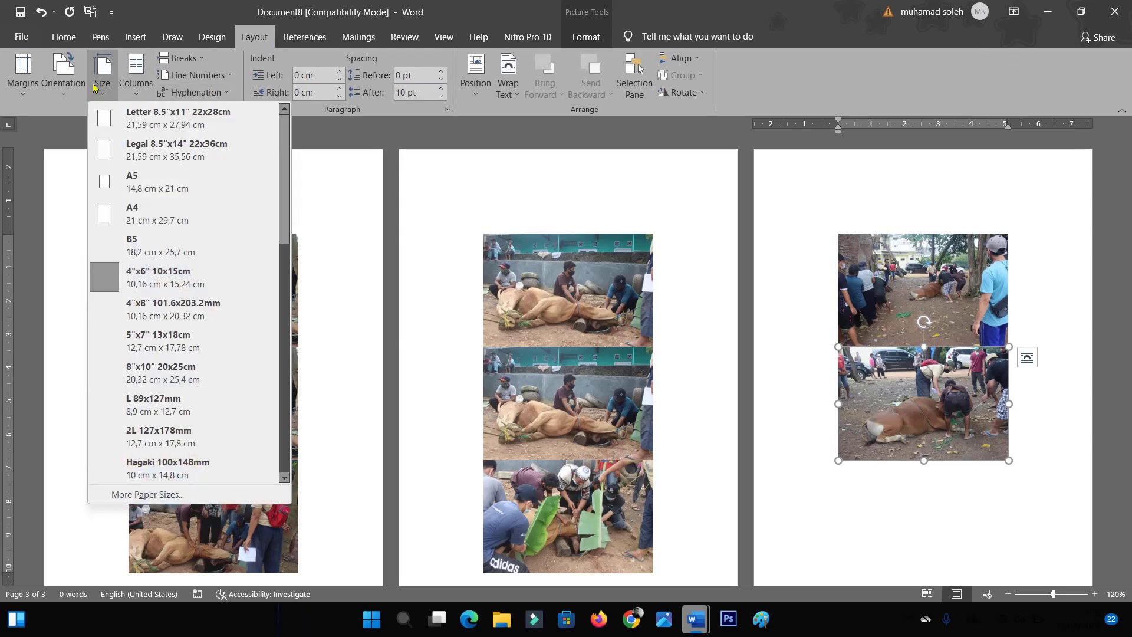
- Switch the page to A4 and nudge the top-middle and top-right photos into line
click(133, 215)
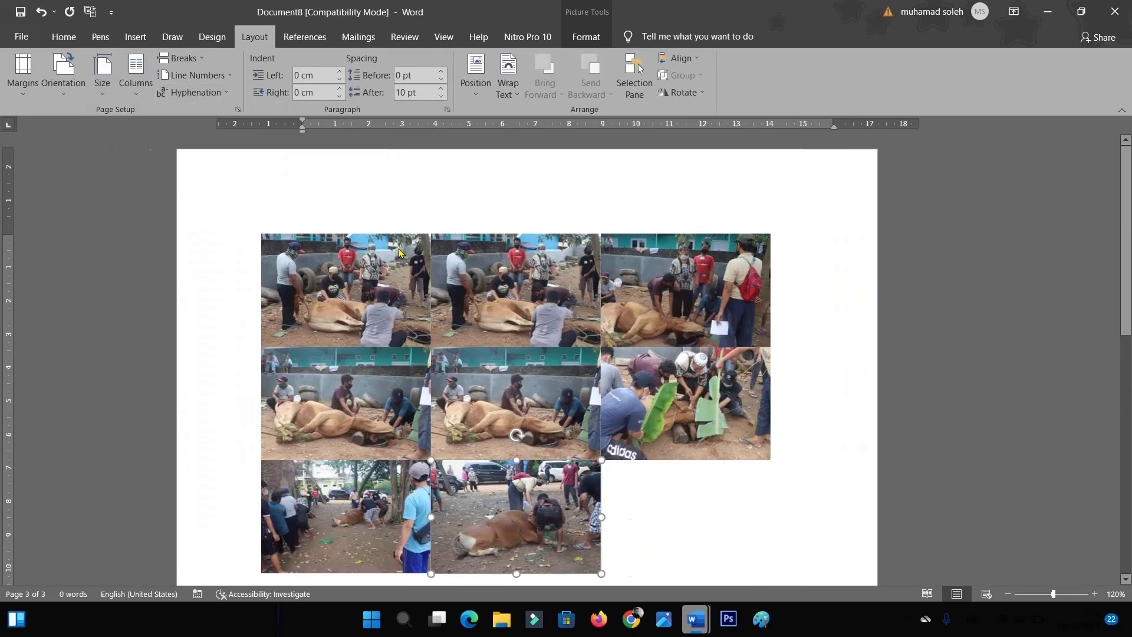
scroll(399, 249, down, 1)
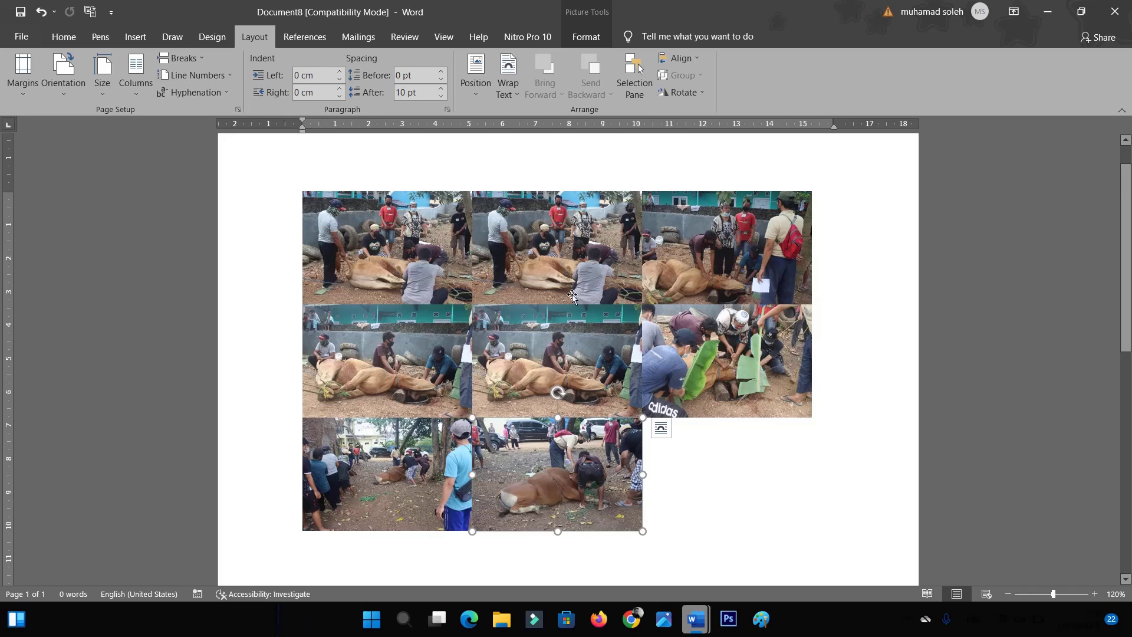
click(509, 241)
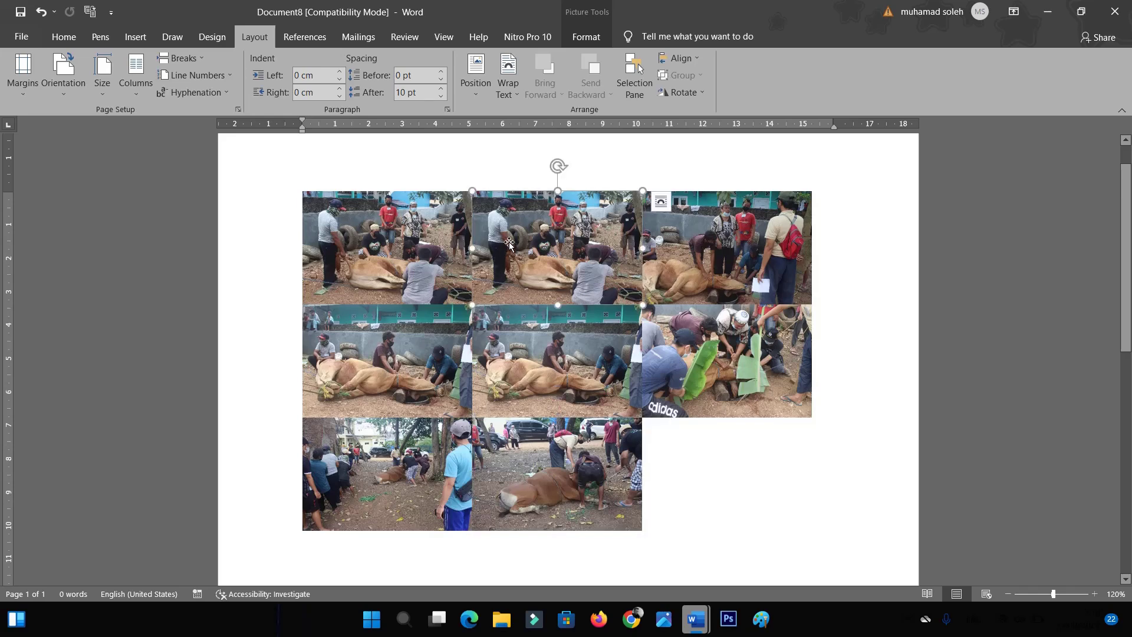
key(ctrl+z)
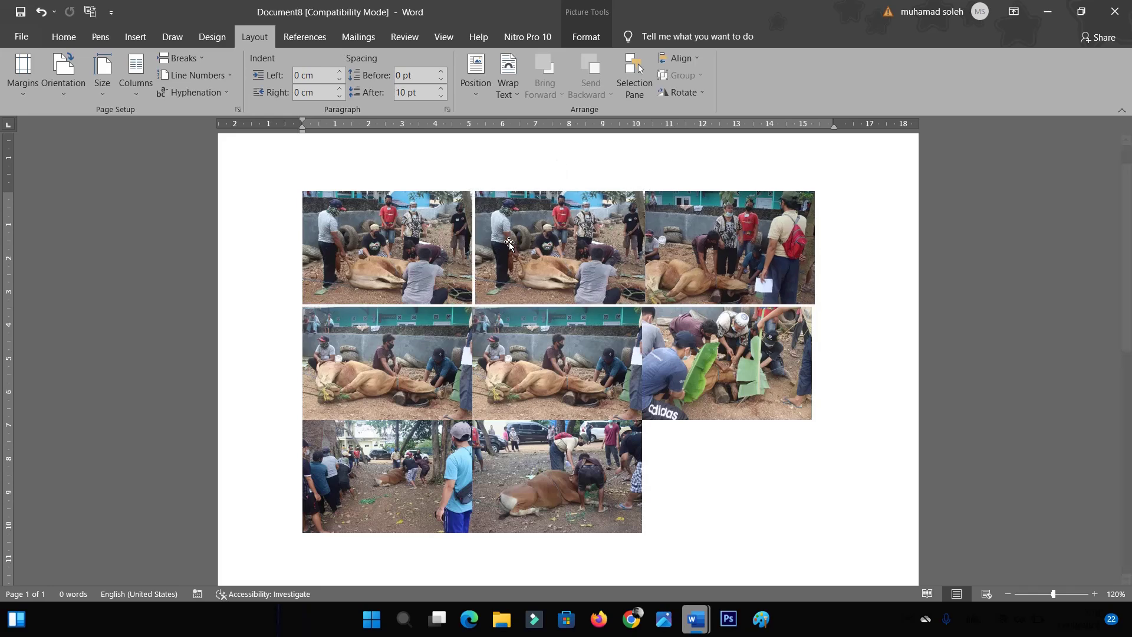
click(689, 261)
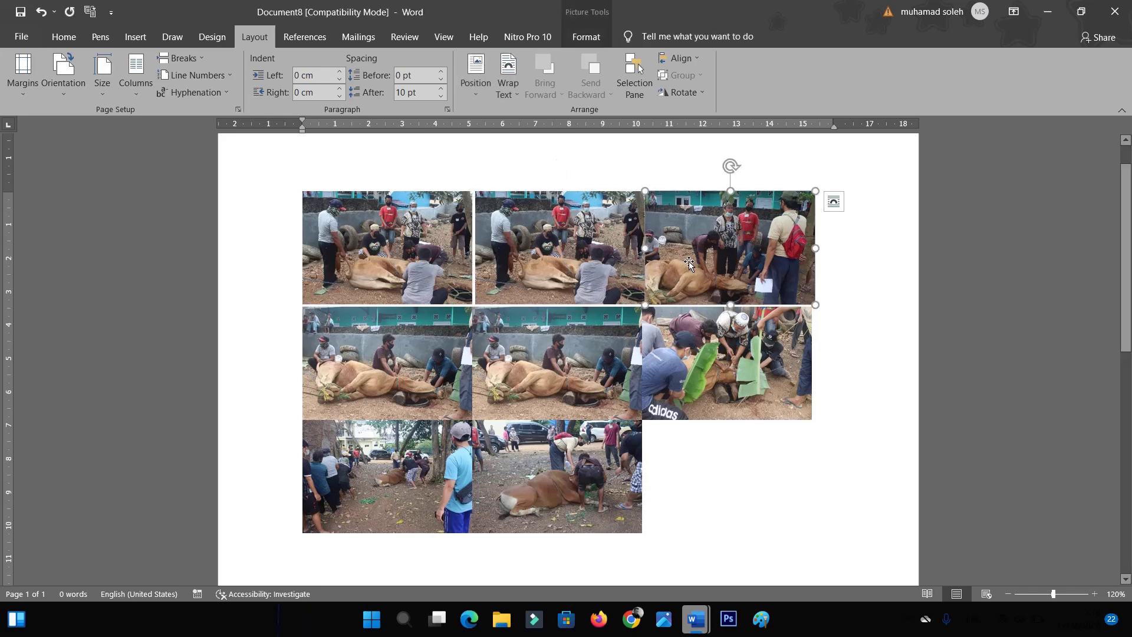
key(ctrl+z)
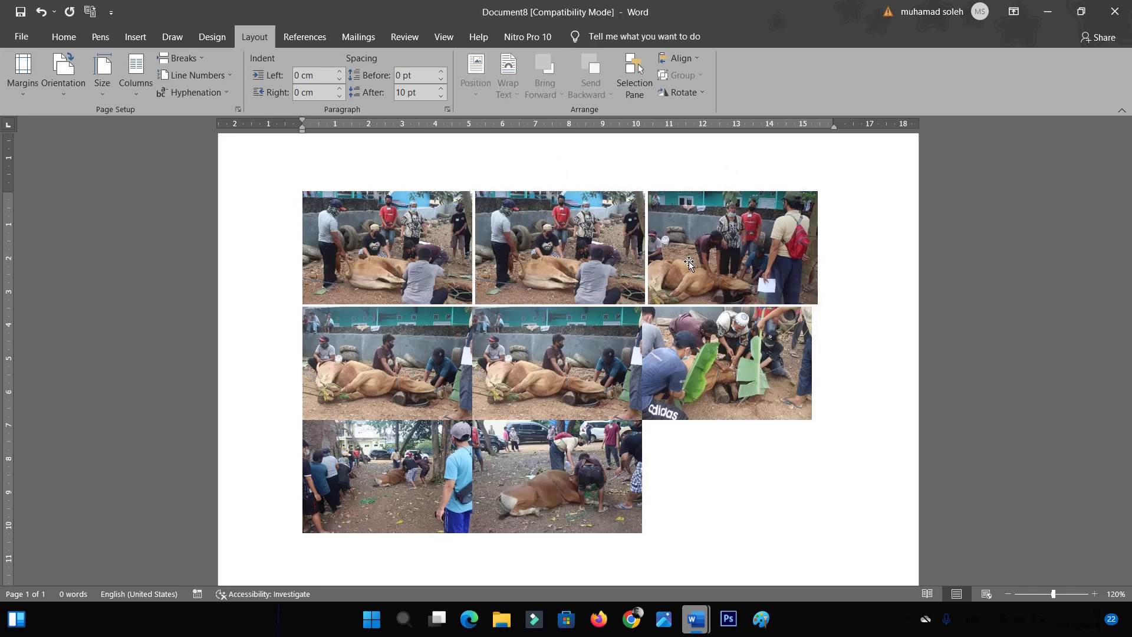
key(ctrl+z)
key(ctrl+z)
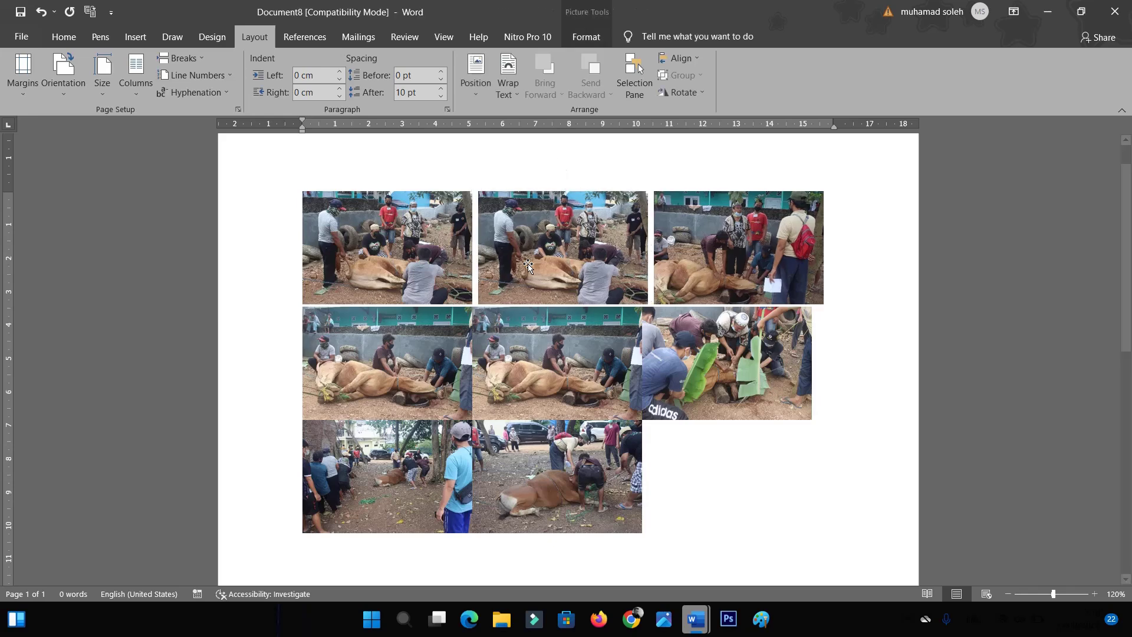
- Align the middle-centre and middle-right photos flush under the top row, then review the grid
key(ctrl+z)
click(499, 372)
key(ctrl+z)
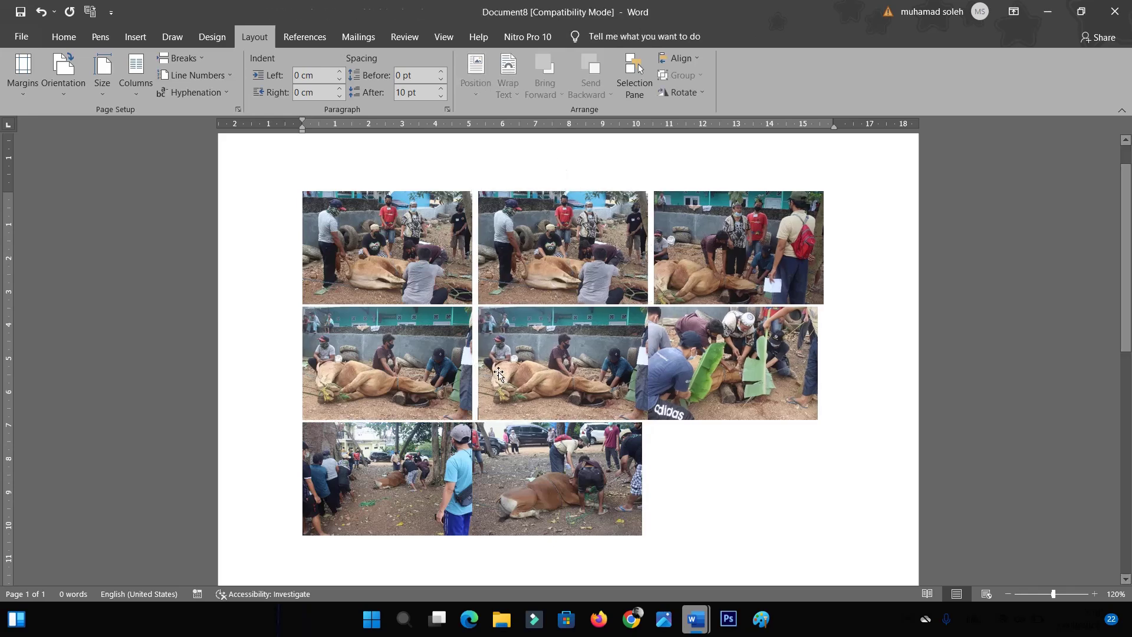
click(705, 373)
key(ctrl+z)
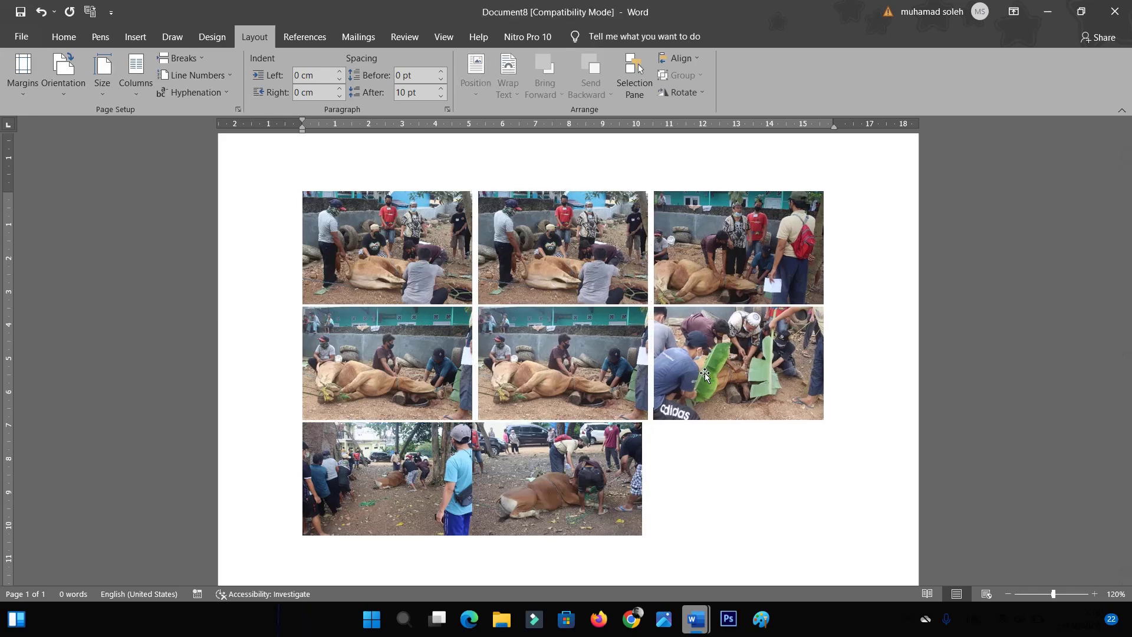
key(ctrl+z)
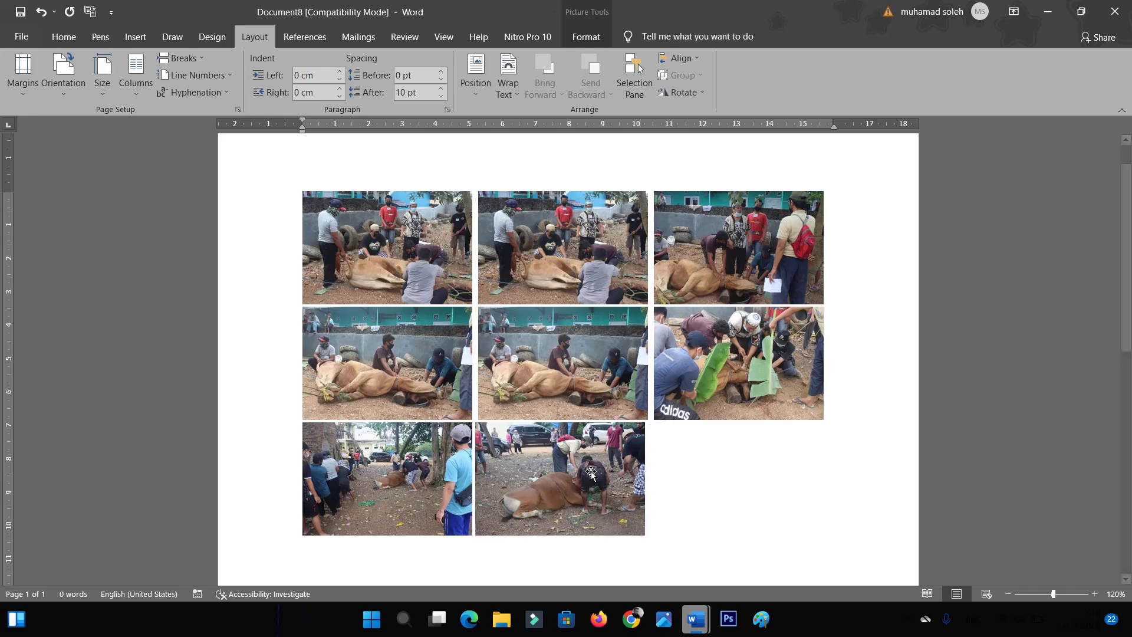
scroll(677, 379, down, 1)
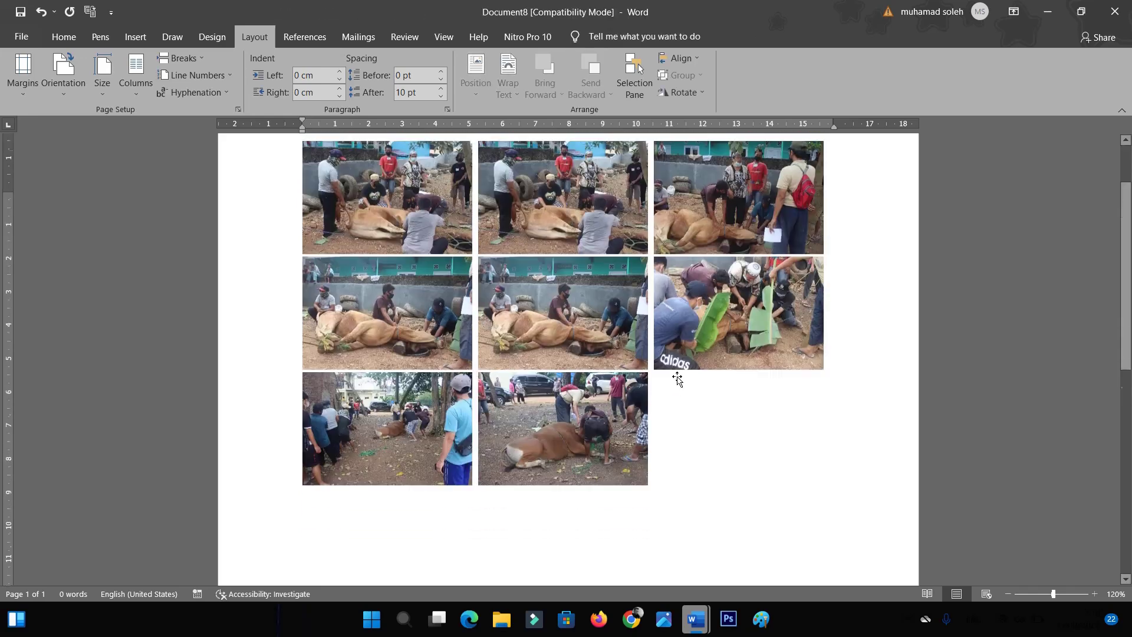
scroll(678, 379, up, 2)
scroll(705, 466, down, 1)
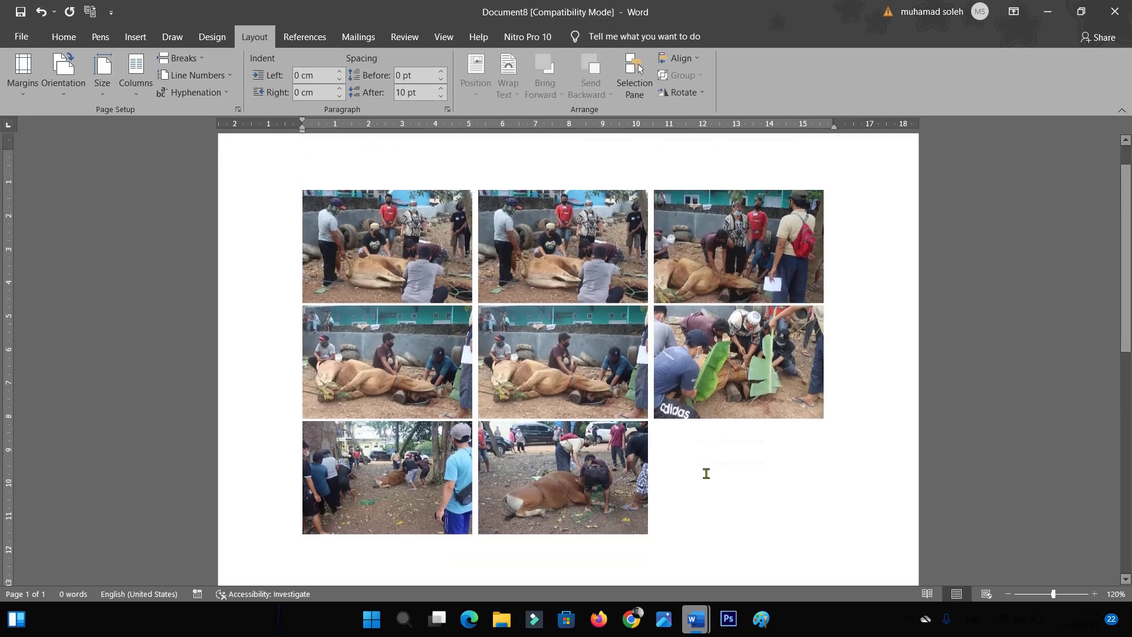
scroll(708, 466, down, 1)
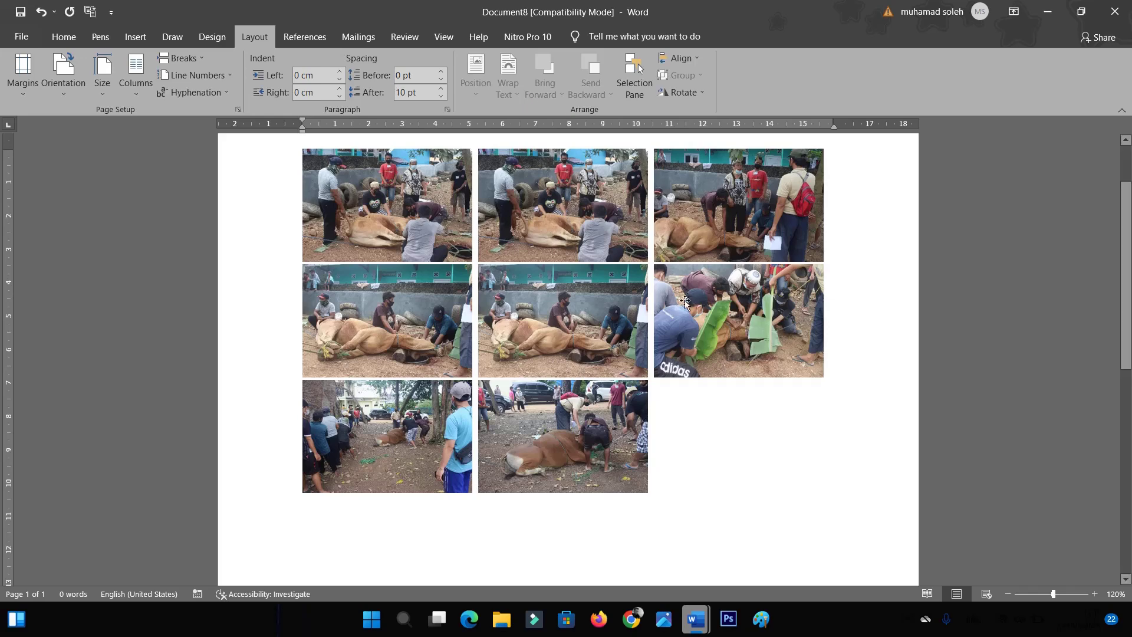
scroll(713, 400, up, 2)
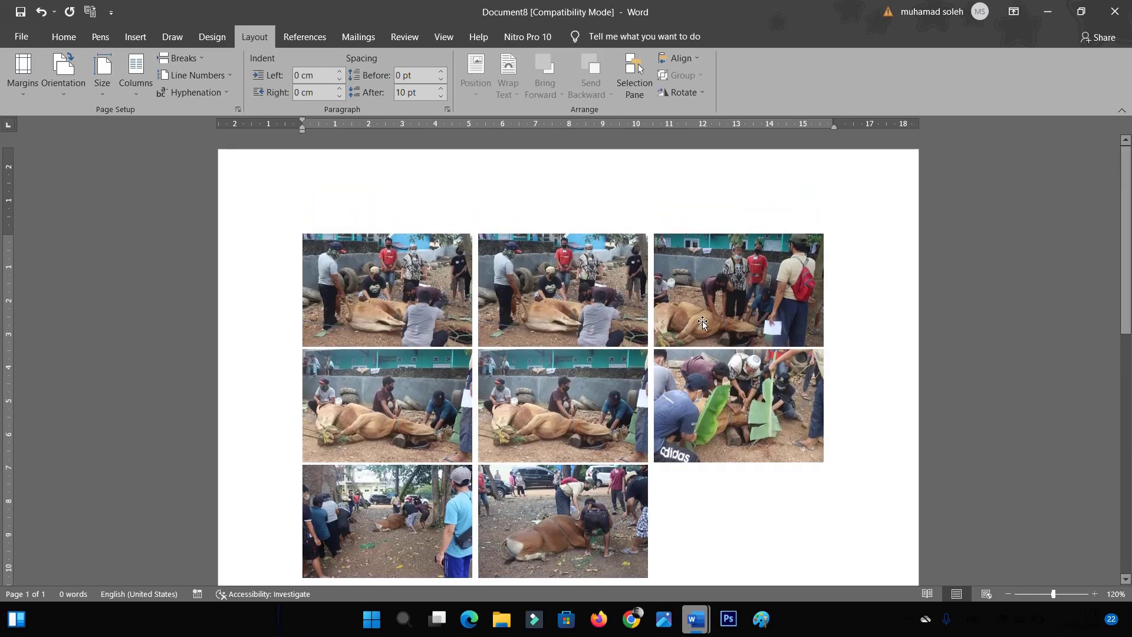
- Create a new blank document
click(22, 38)
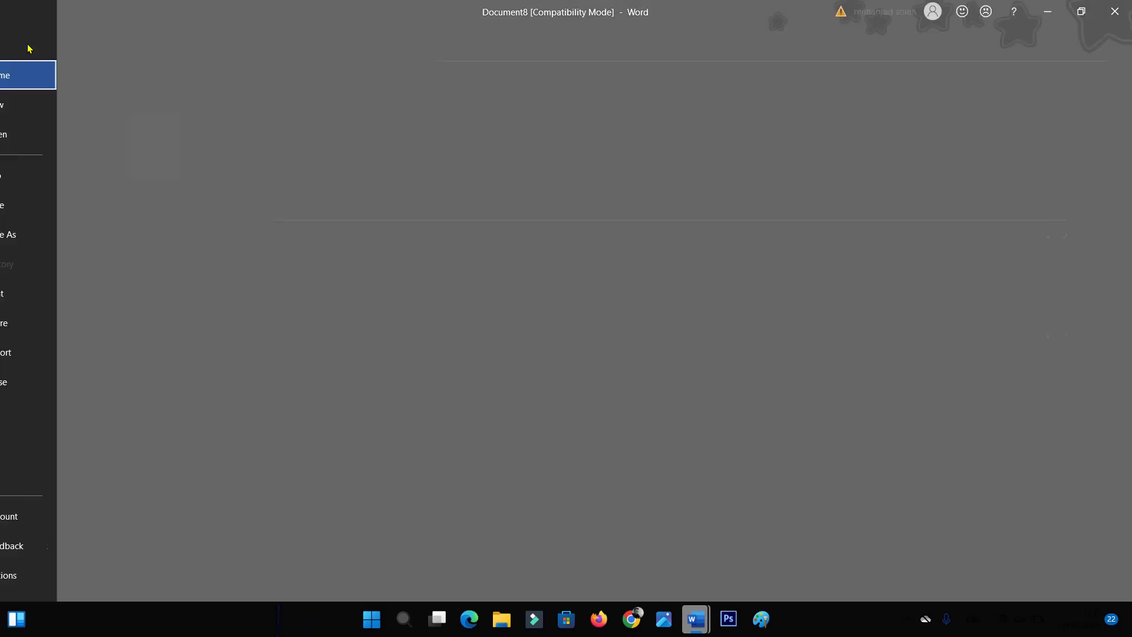
click(191, 136)
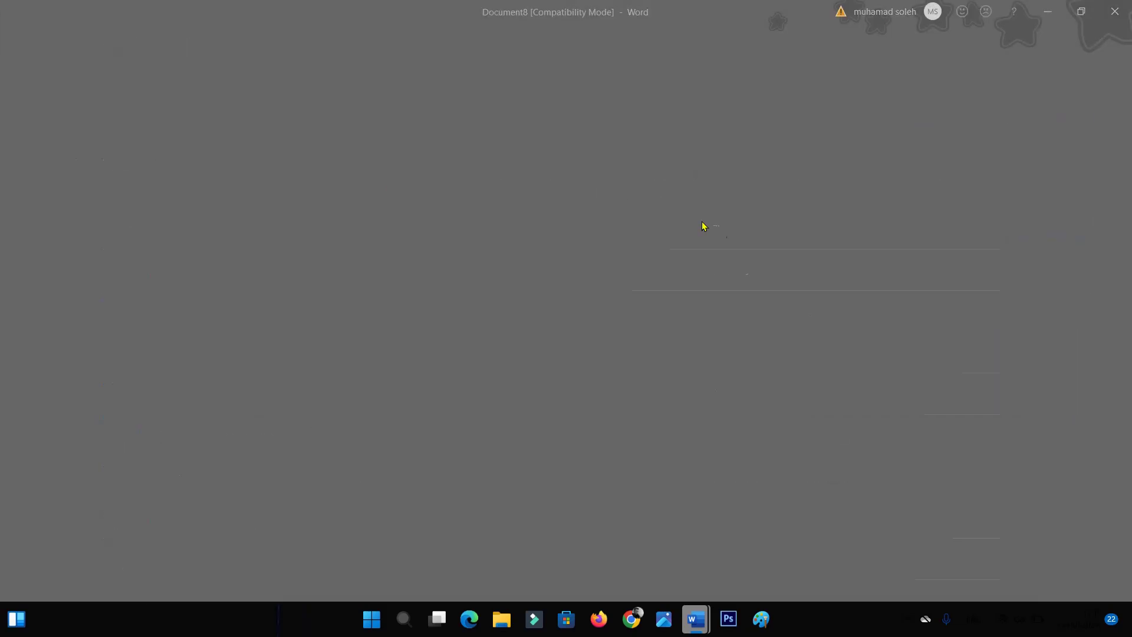
click(24, 34)
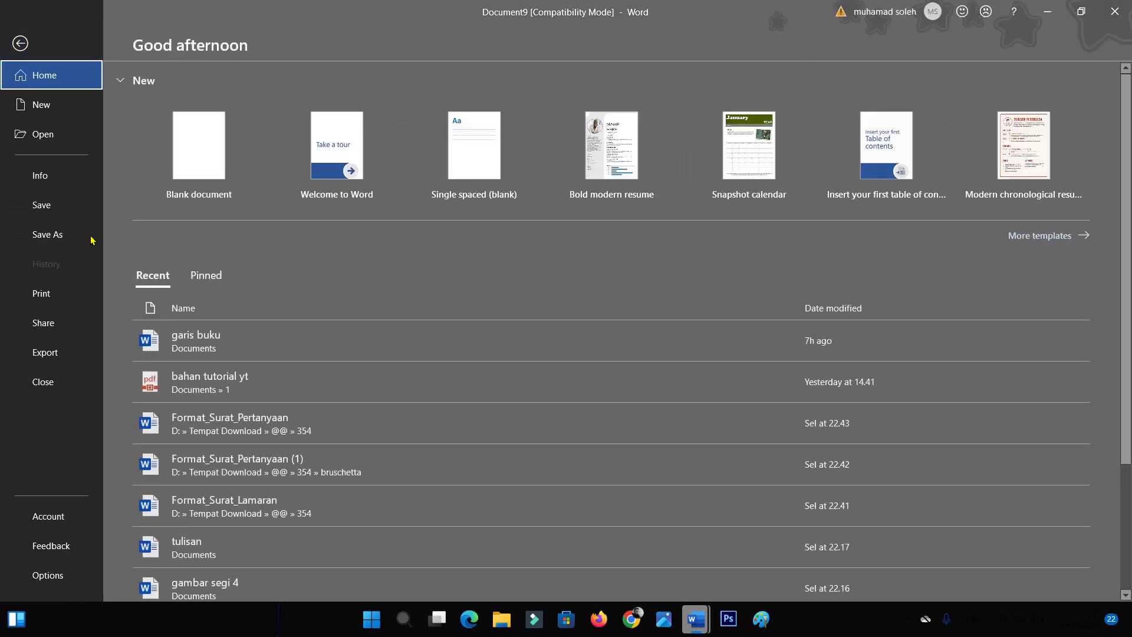
- In Word Options > Advanced, set 'Insert/paste pictures as' to In front of text
click(65, 576)
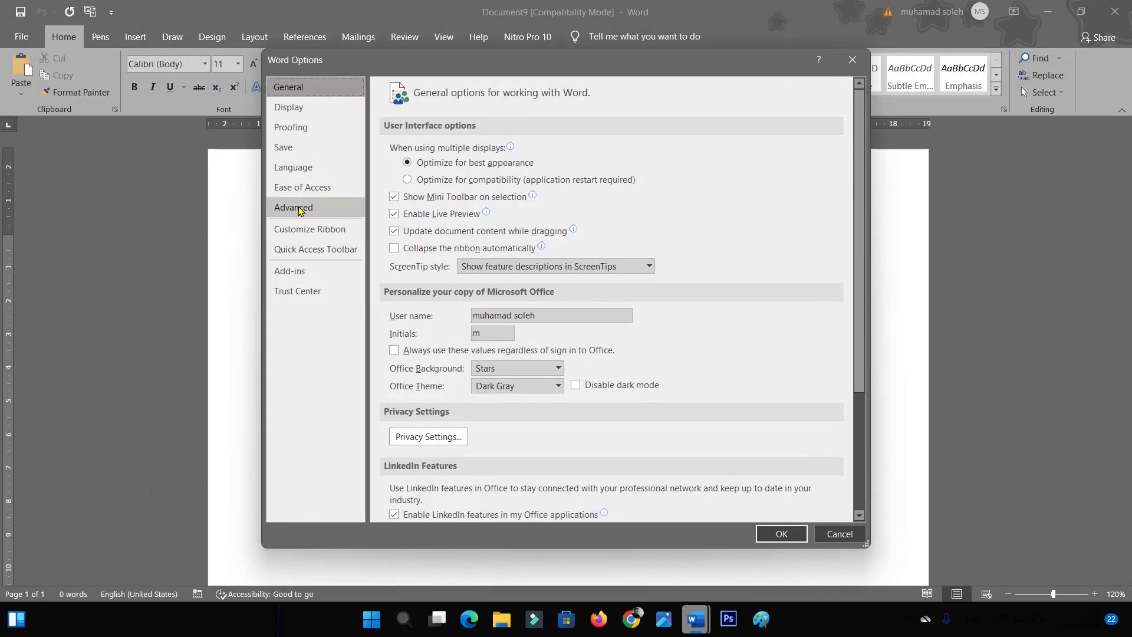
click(299, 208)
scroll(619, 327, down, 5)
scroll(621, 322, down, 5)
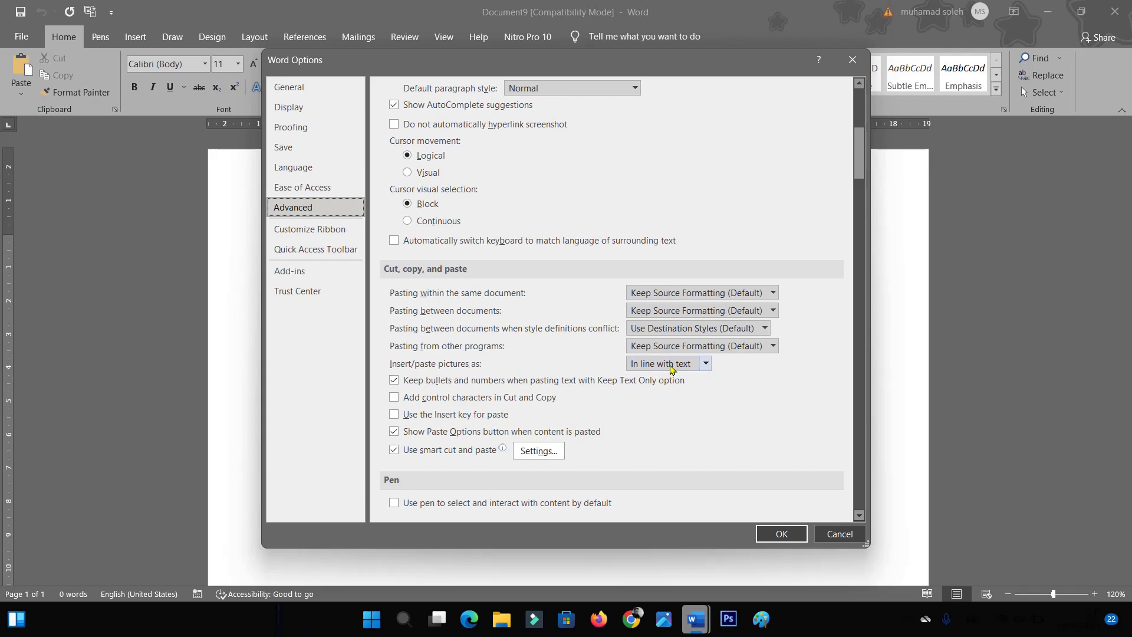
click(678, 367)
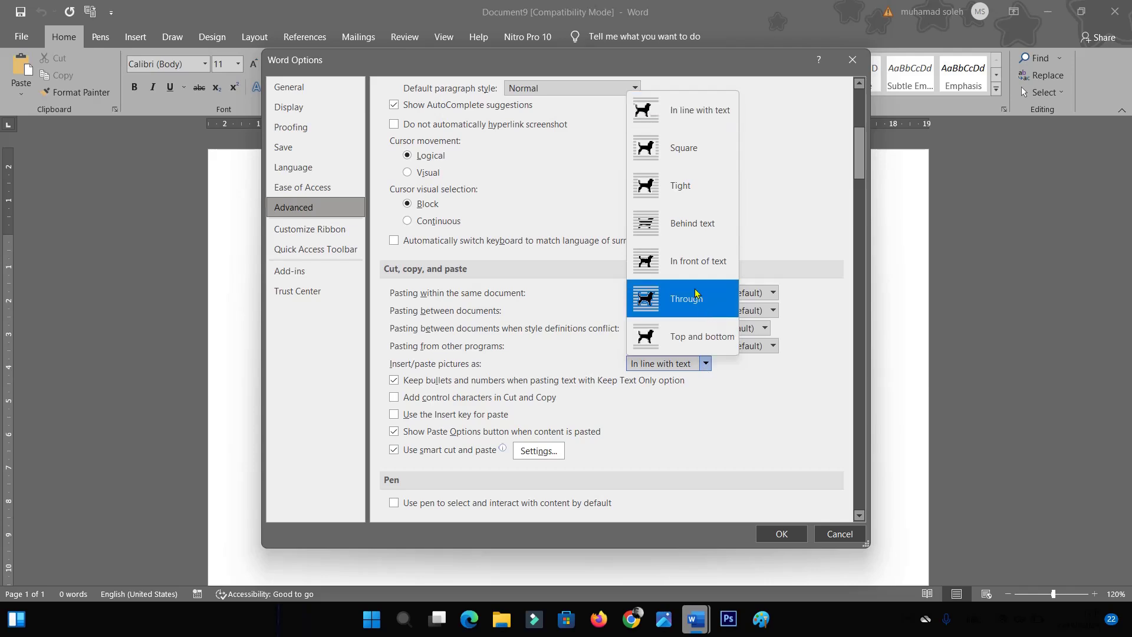
click(691, 263)
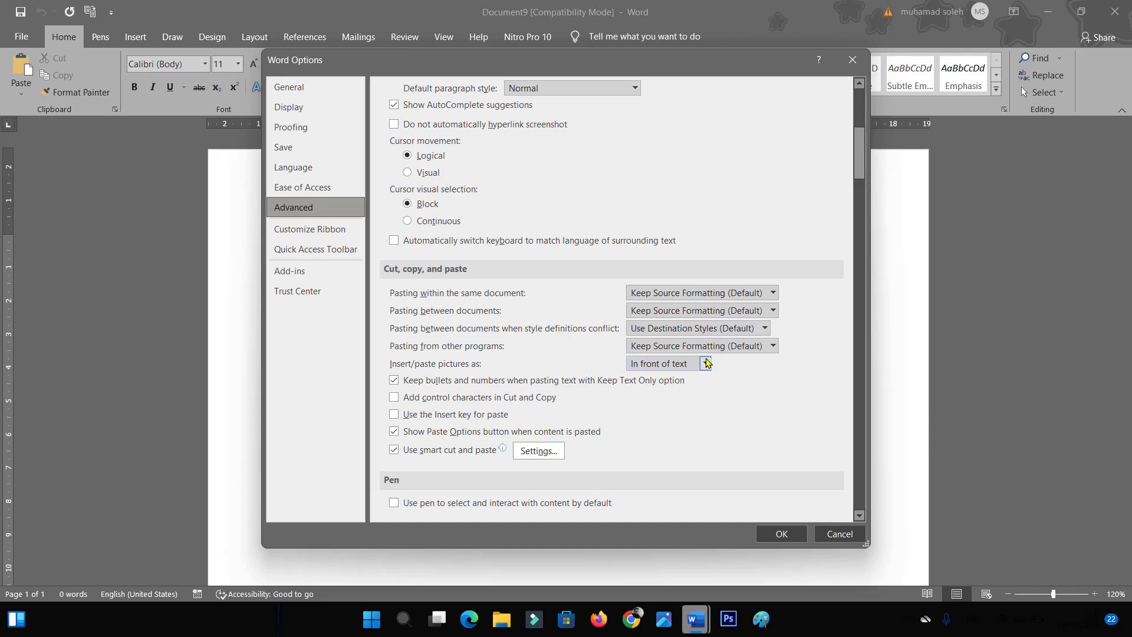
click(783, 532)
mouse_move(501, 619)
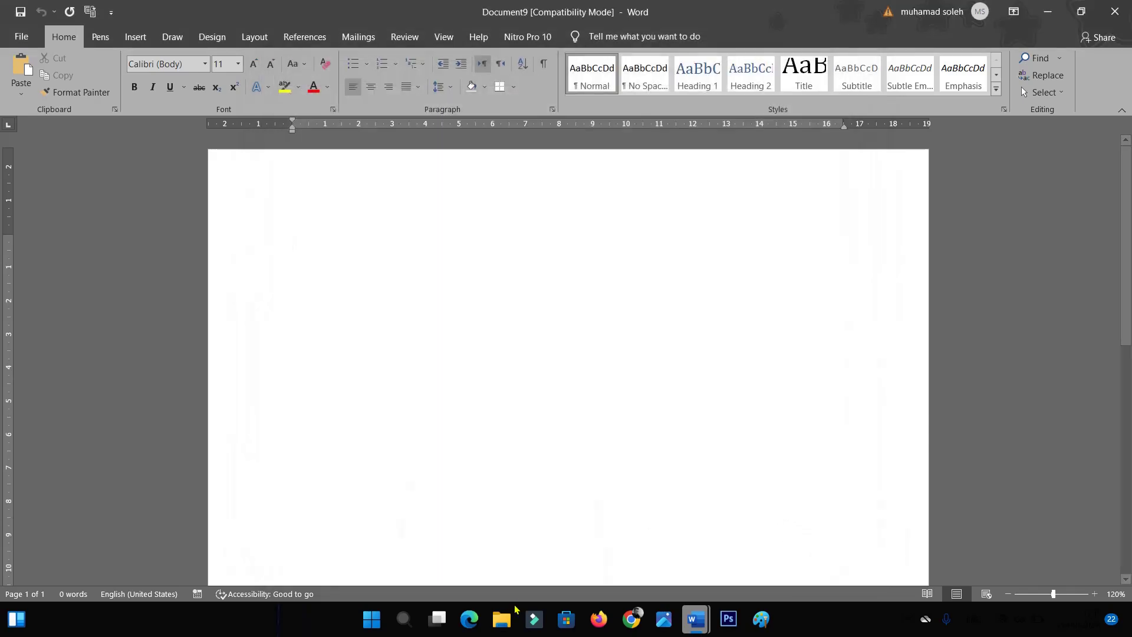
- Drag the selected Qurban 2021 photos from File Explorer into the blank Word document
click(511, 563)
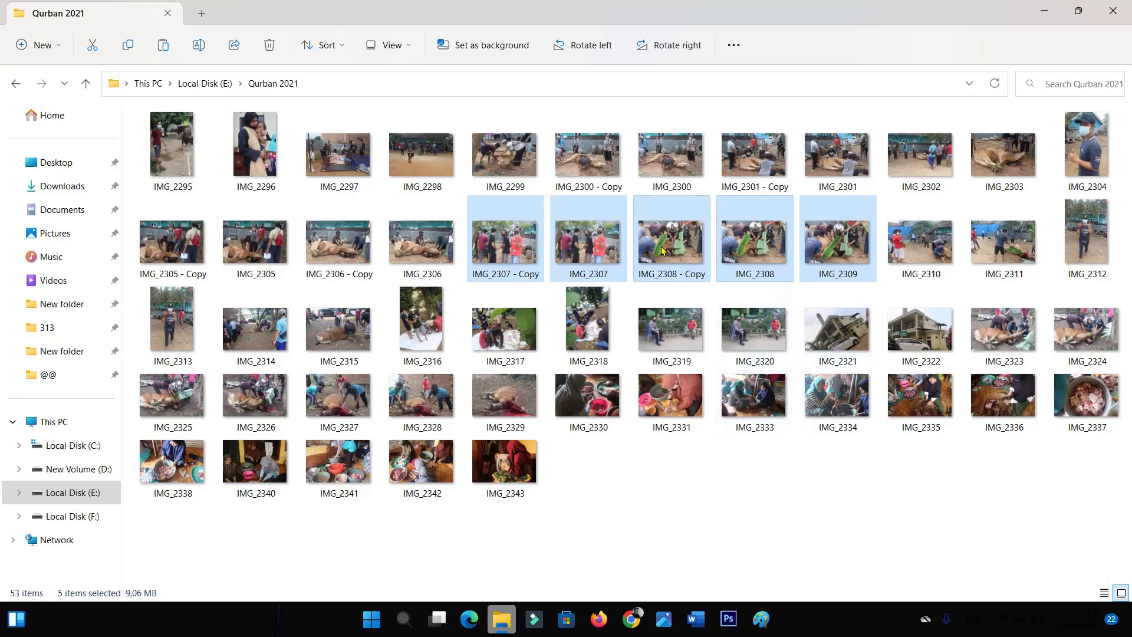
mouse_move(662, 251)
mouse_down()
mouse_move(702, 627)
mouse_move(991, 564)
mouse_move(560, 304)
mouse_up()
- Place a copy of the dropped photo at the page's top-left, sized 5,8 × 8,7 cm
scroll(751, 347, down, 1)
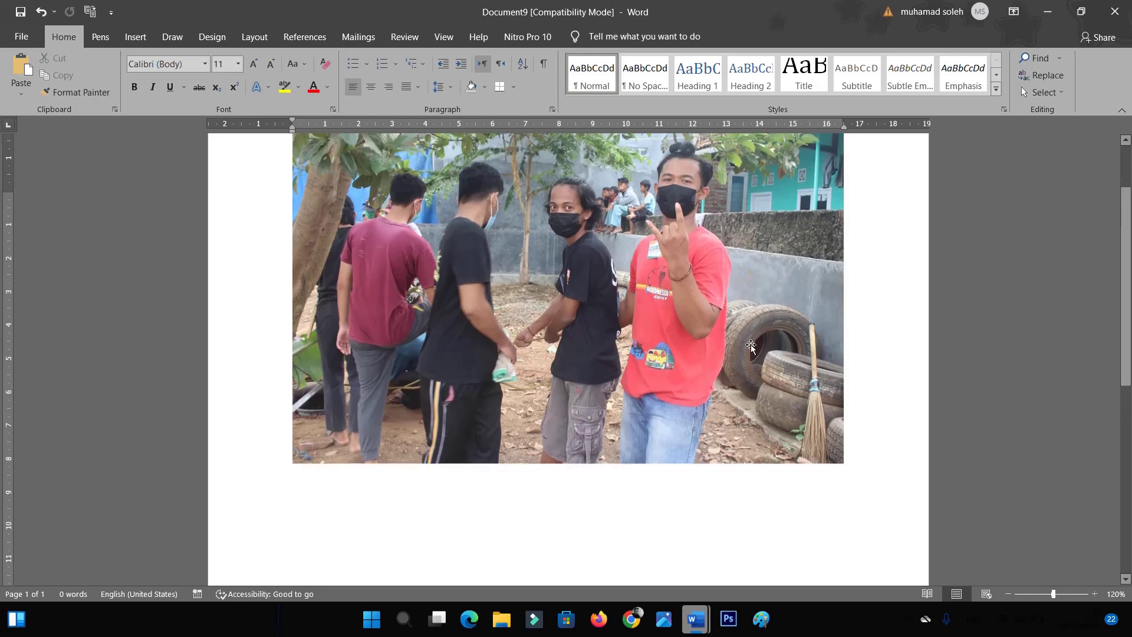
scroll(751, 347, up, 2)
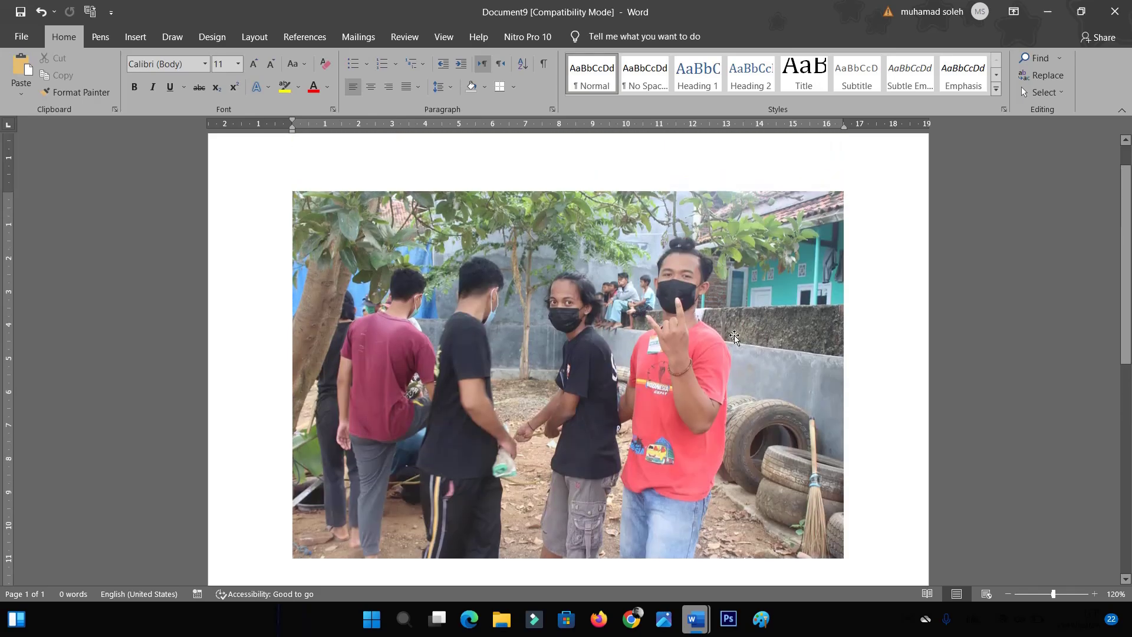
click(828, 530)
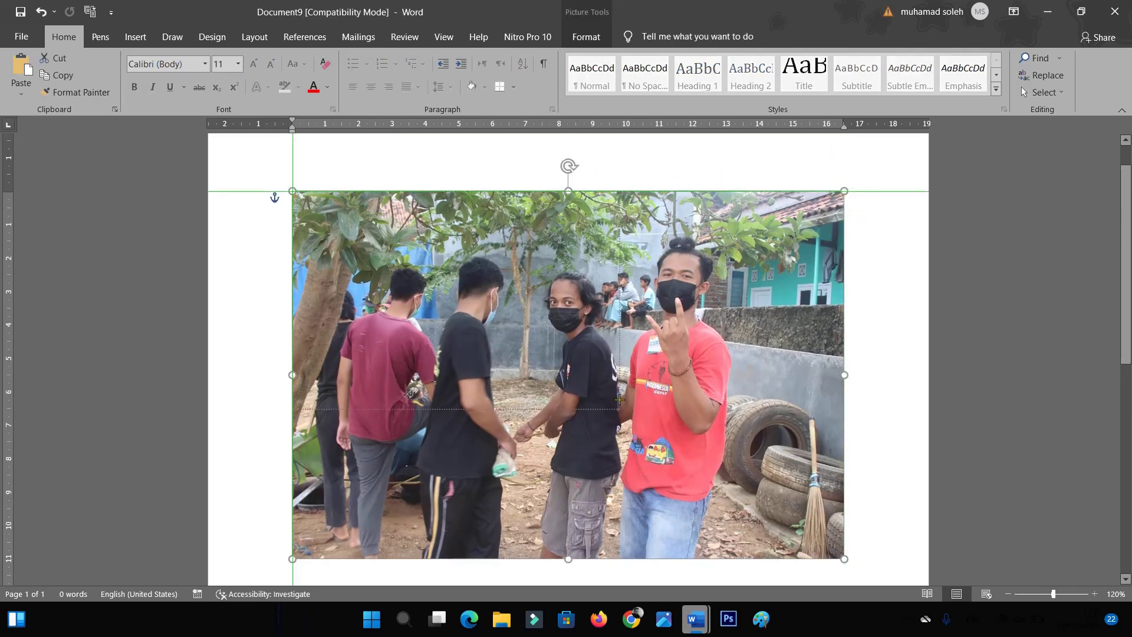
drag(620, 400, 620, 400)
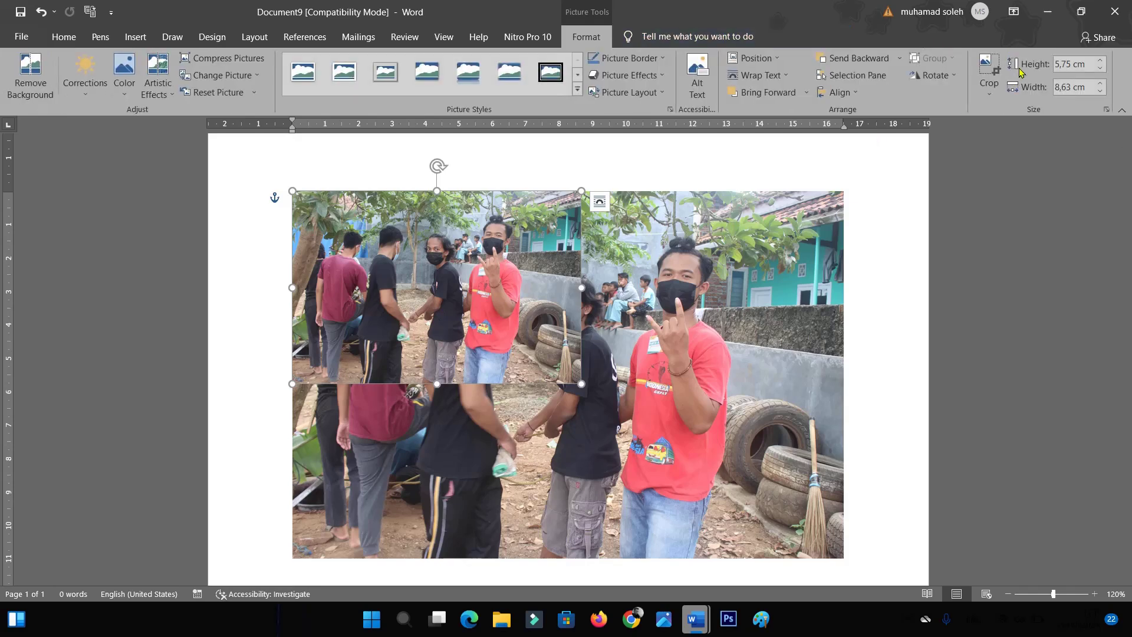
click(1100, 60)
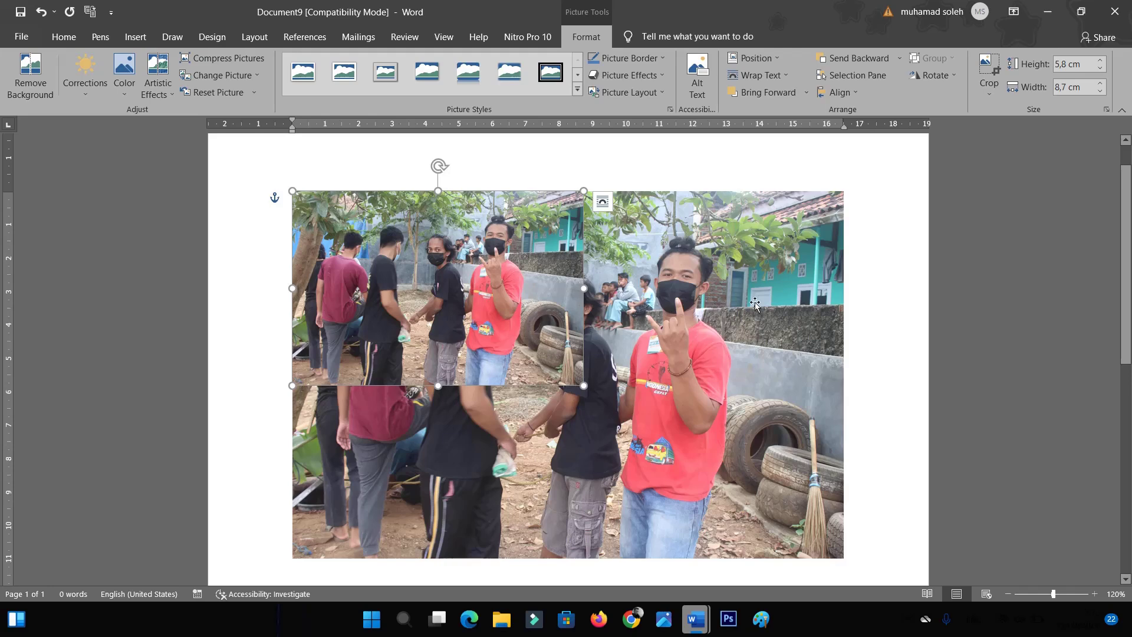
- Delete the large full-size background photo, leaving only the small one
click(704, 232)
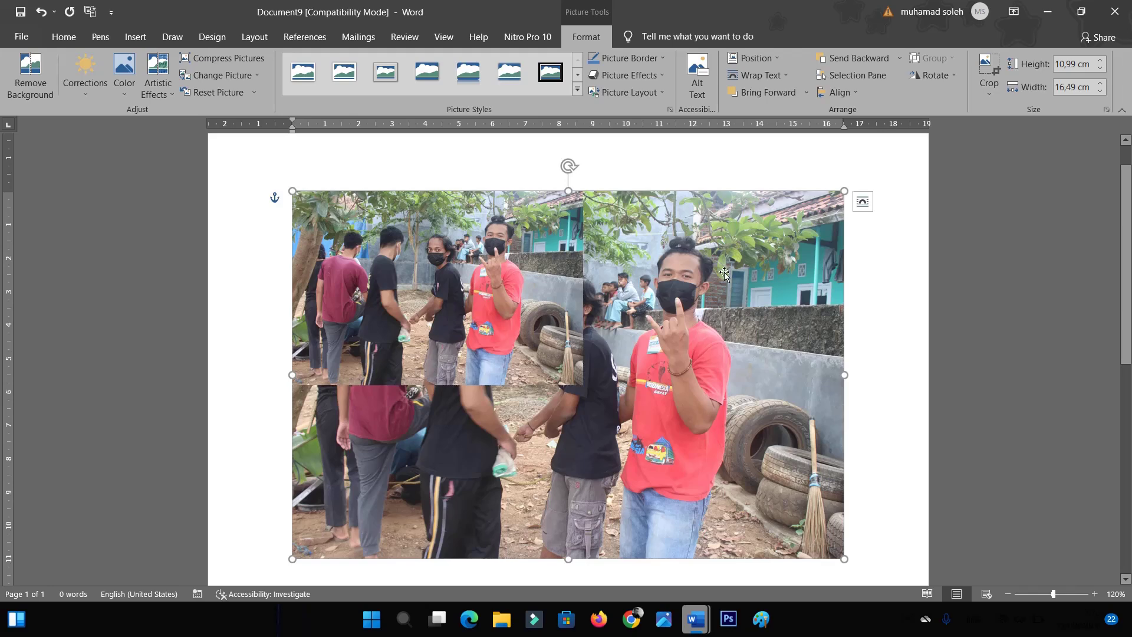
key(ctrl+z)
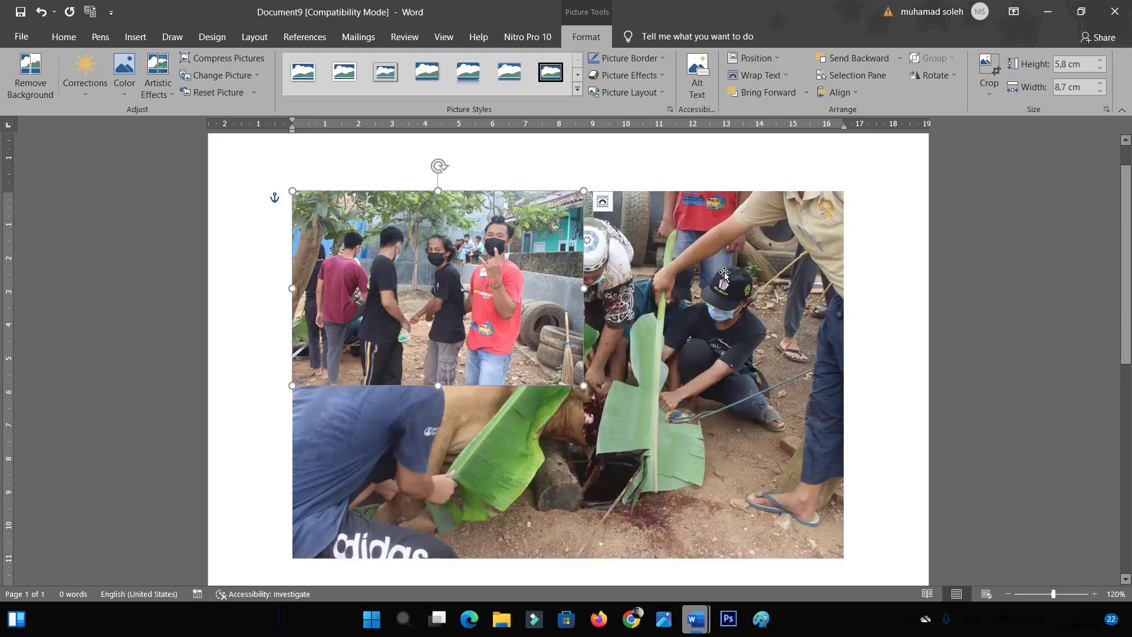
key(ctrl+z)
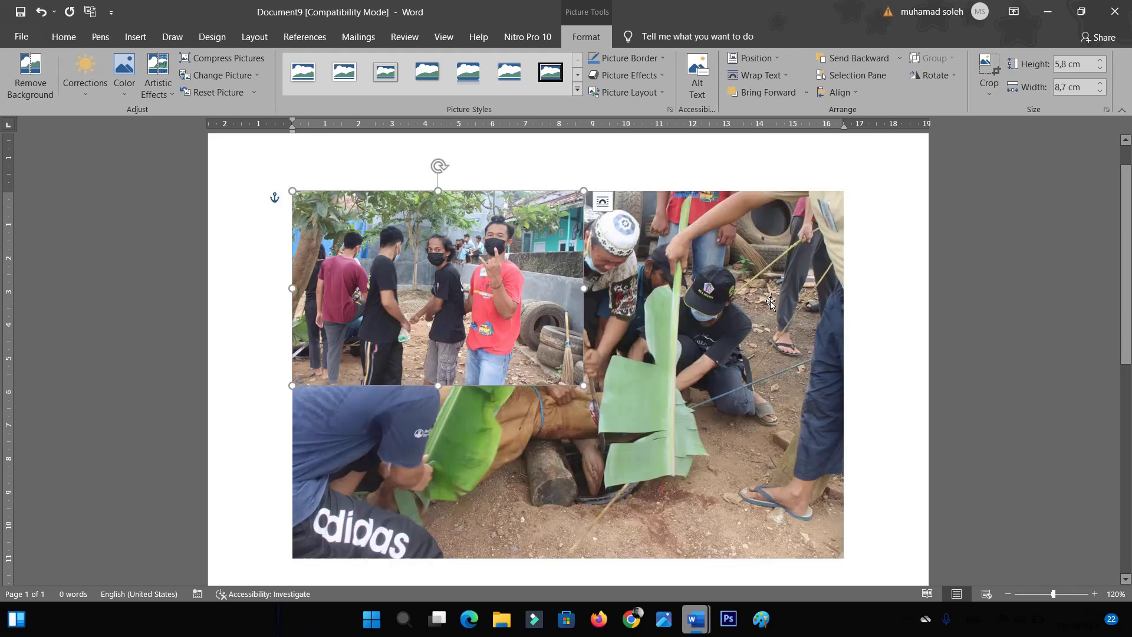
click(782, 391)
key(Tab)
click(783, 414)
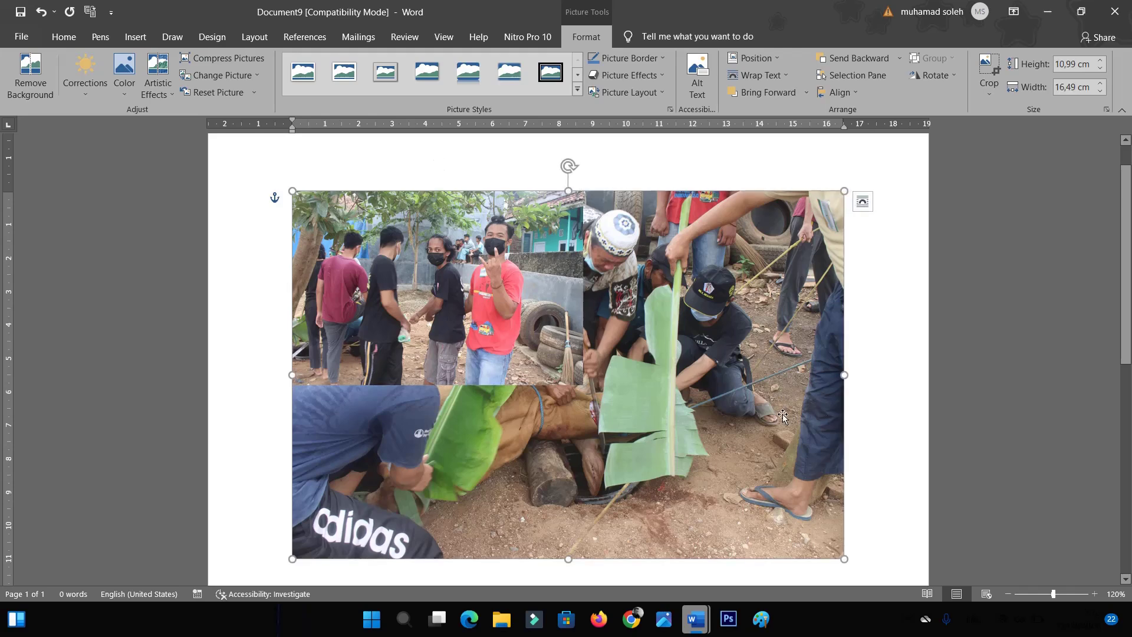
key(ctrl+z)
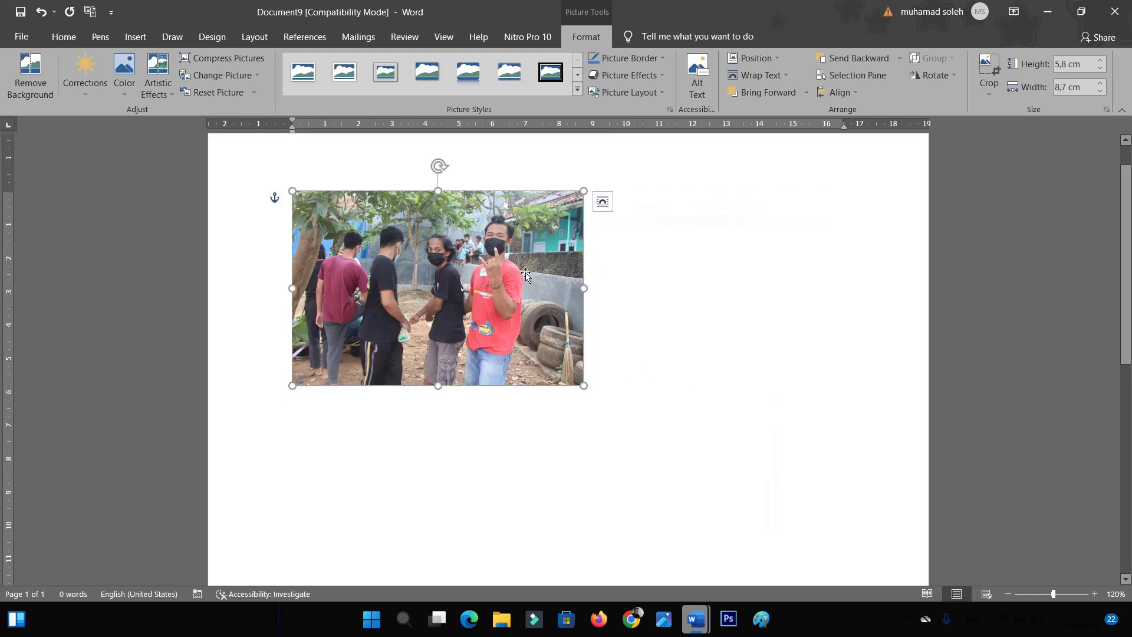
- Copy the group photo right and the cow photo bottom-right, moving the group photo below
drag(526, 274, 819, 275)
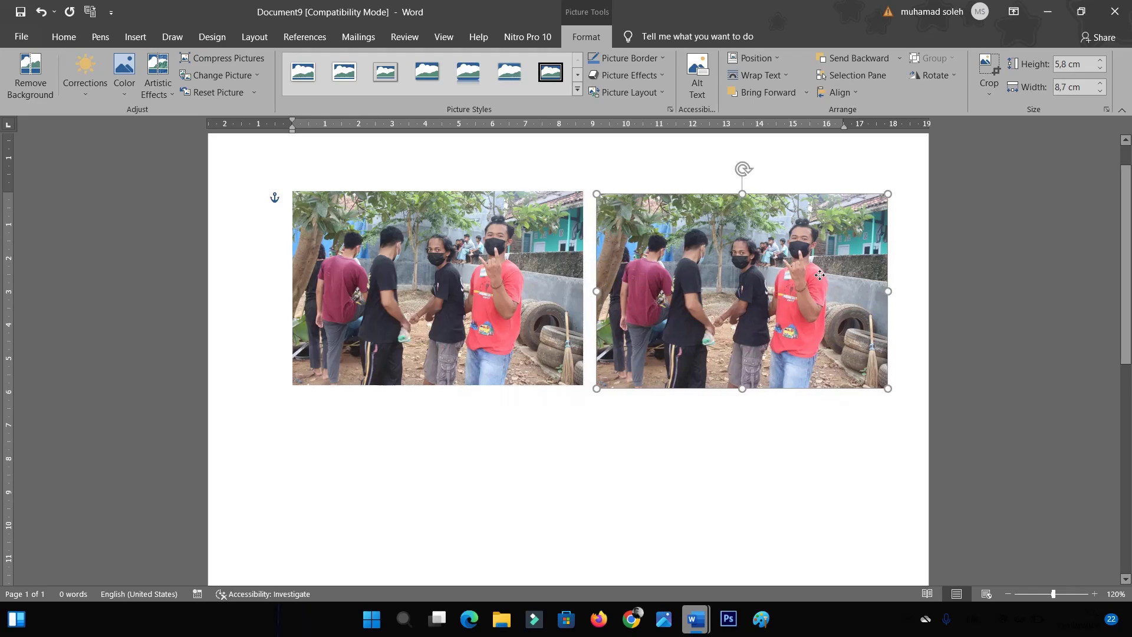
drag(501, 319, 501, 530)
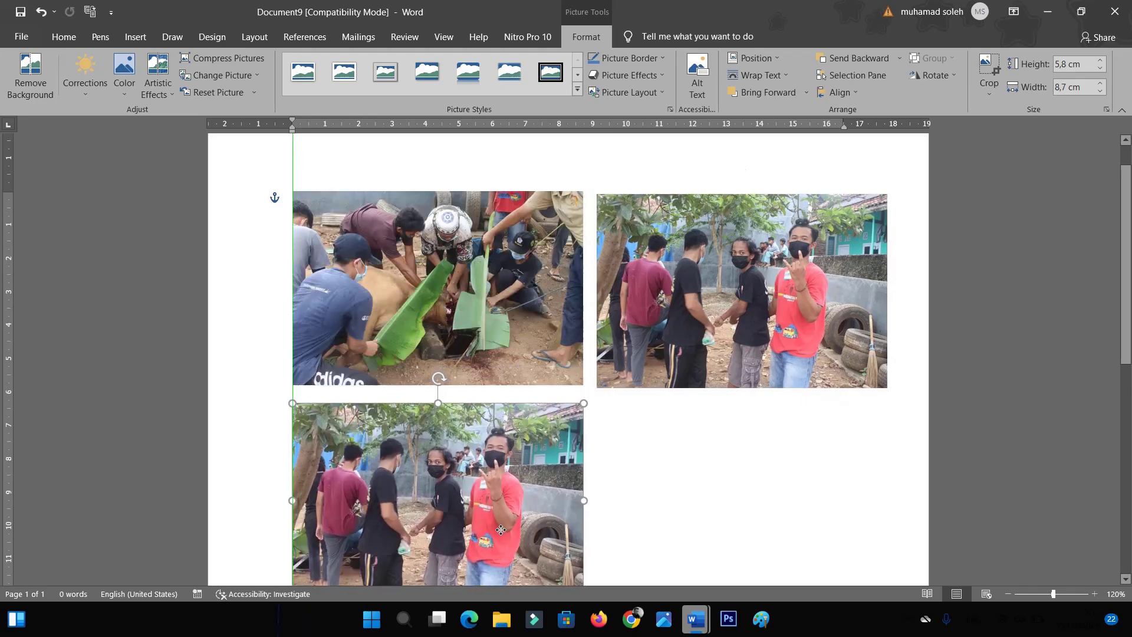
mouse_move(496, 326)
mouse_down()
mouse_move(804, 558)
mouse_move(804, 543)
mouse_up()
scroll(947, 376, down, 3)
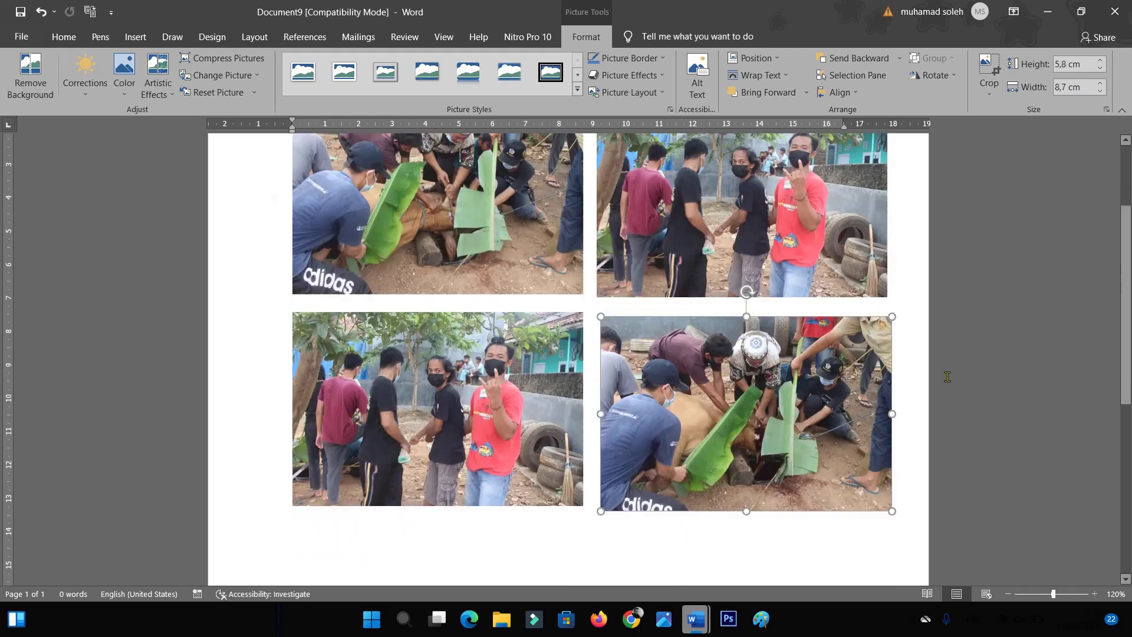
click(678, 543)
scroll(678, 543, up, 3)
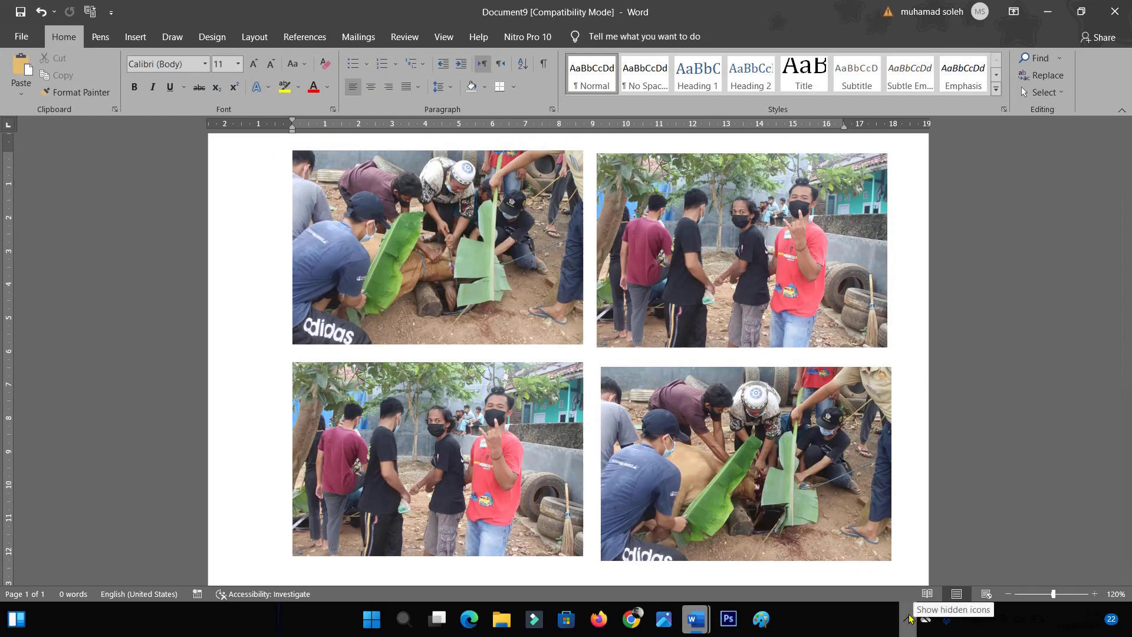
click(909, 617)
click(937, 519)
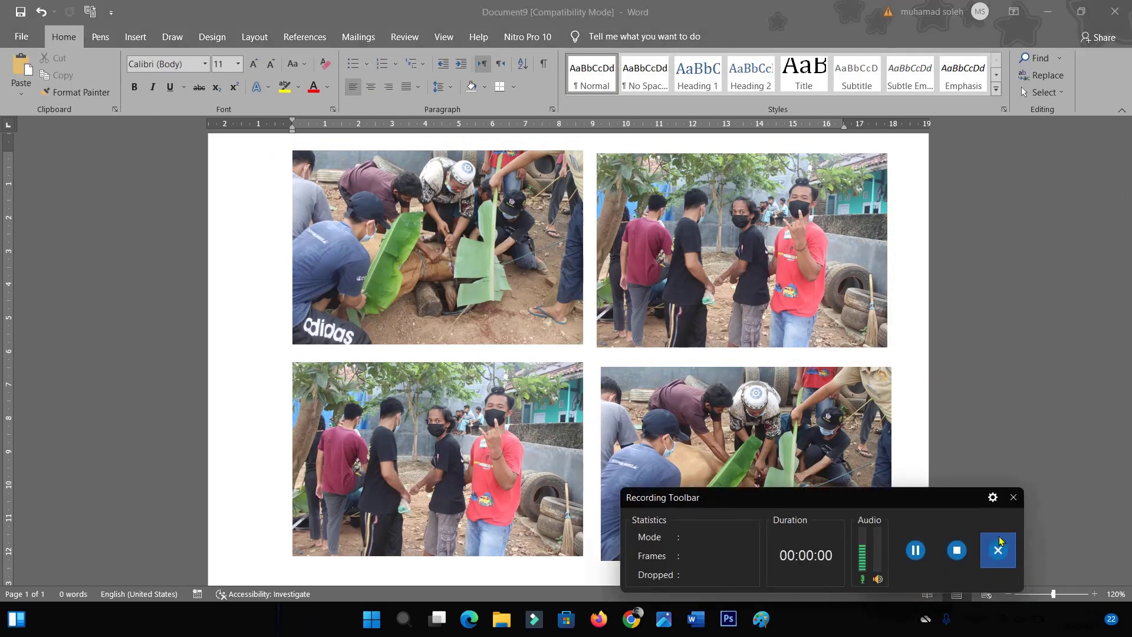